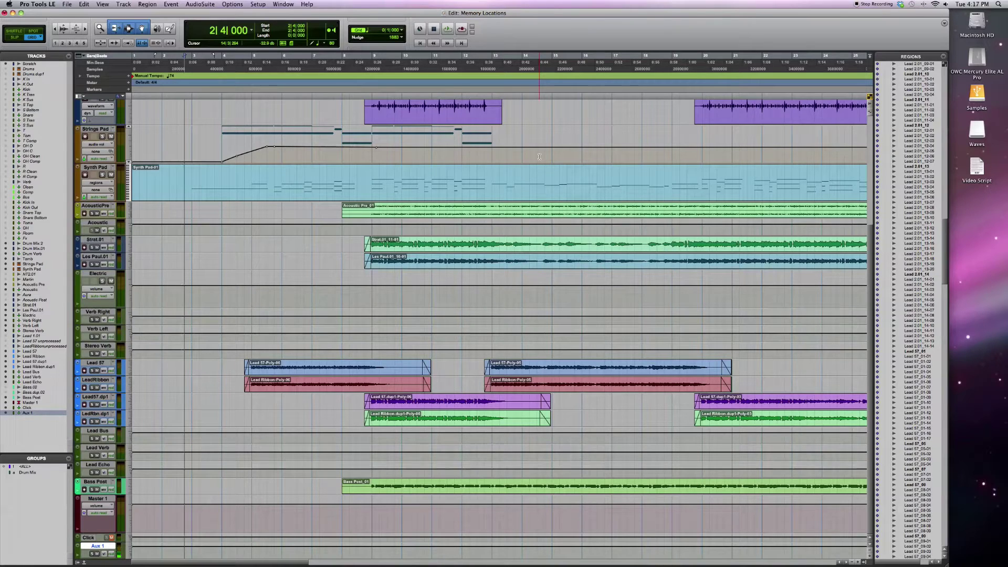
# - Open the Memory Locations window from the Window menu
pyautogui.click(265, 3)
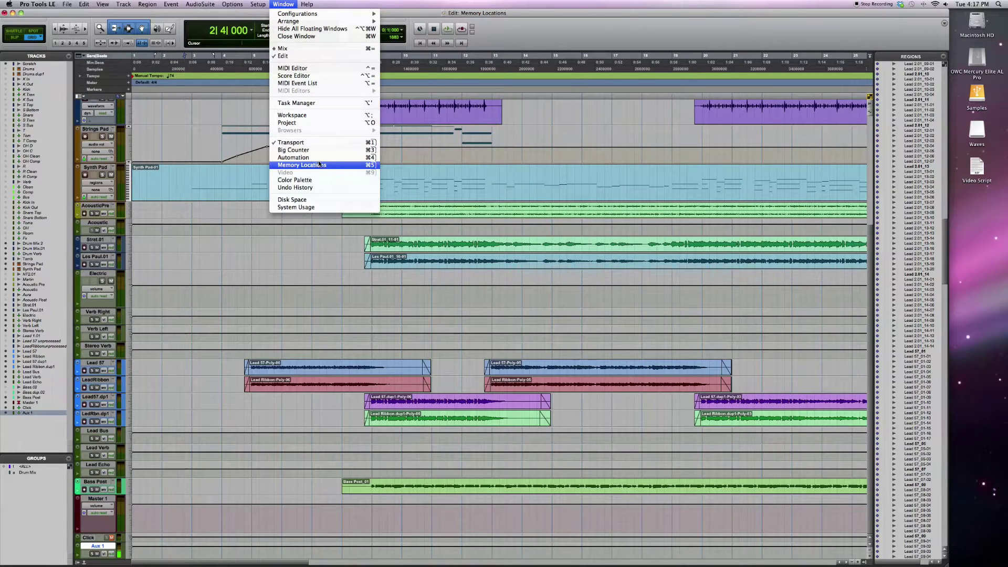
pyautogui.click(320, 163)
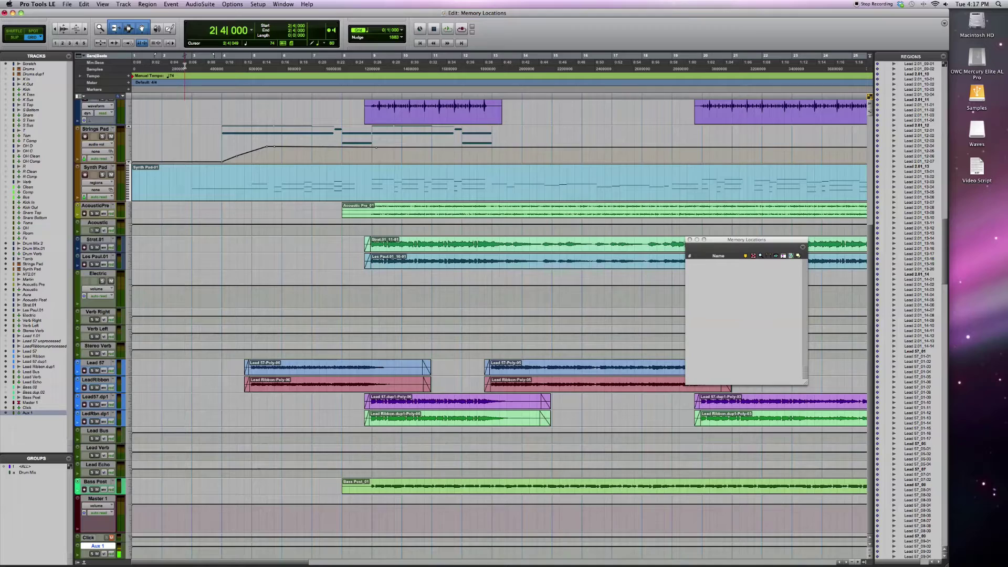
# - Add markers Intro at the start, Verse 1 at bar 13 and Chorus 1 at bar 20
pyautogui.press('KP_Enter')
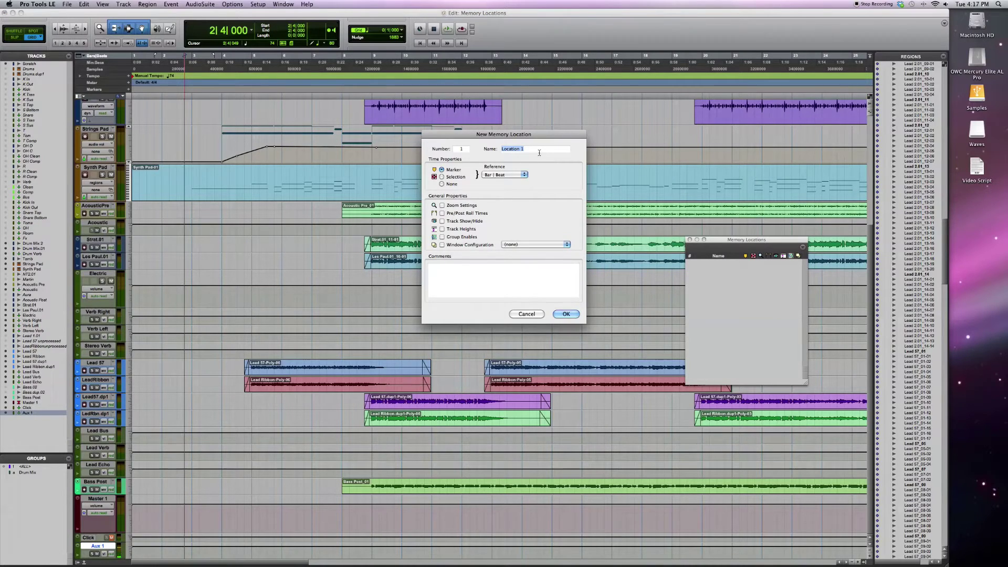
pyautogui.write('Intro')
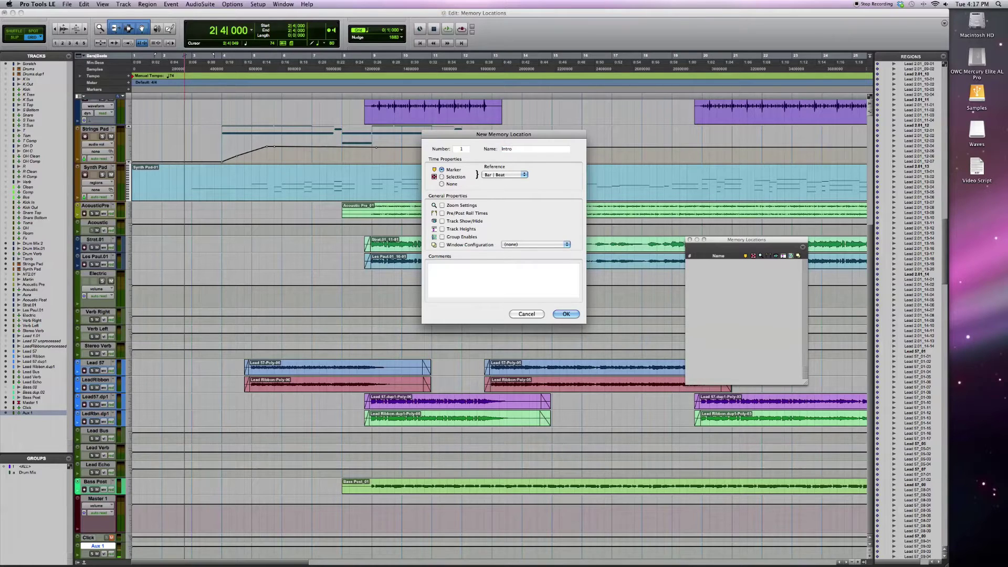
pyautogui.press('Return')
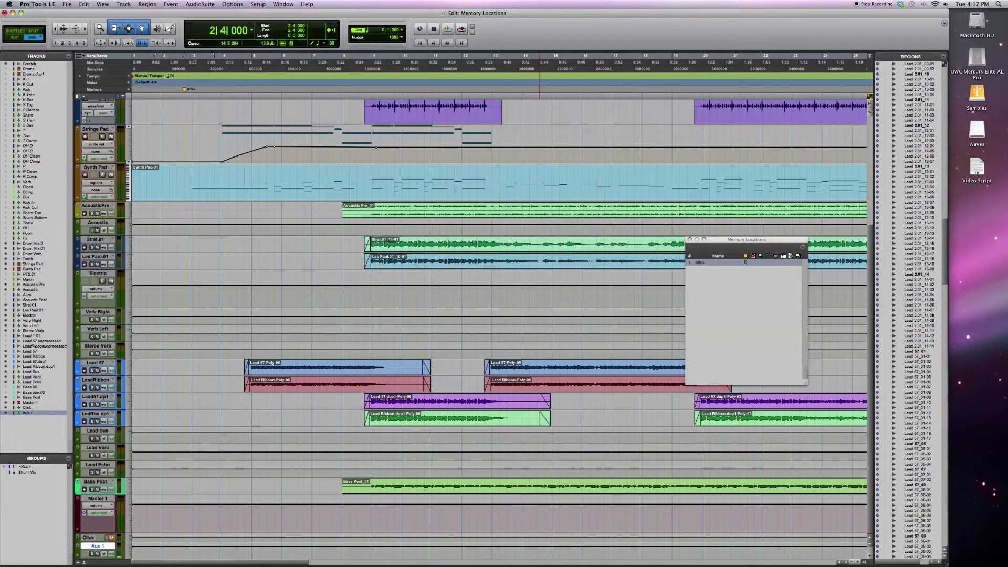
pyautogui.click(492, 59)
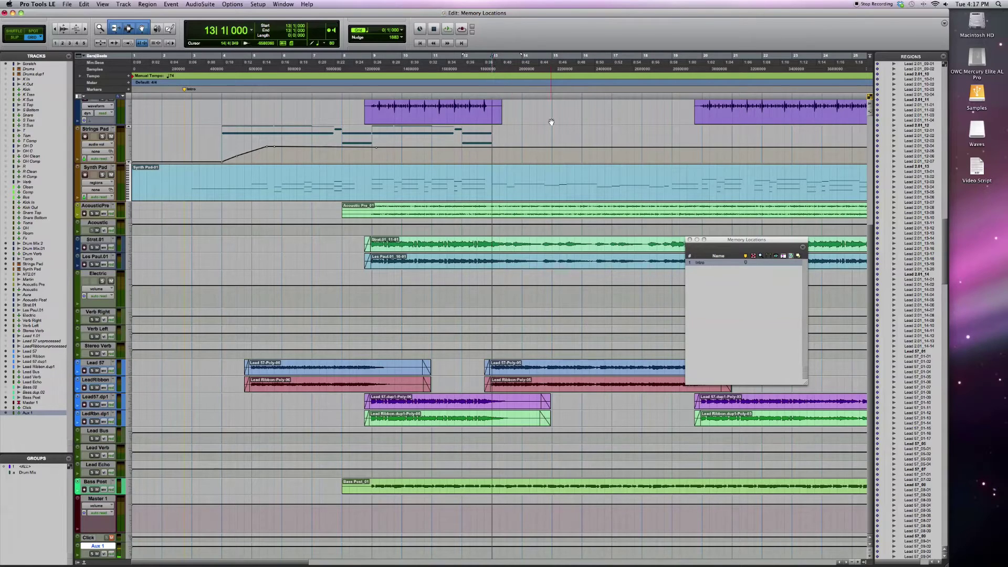
pyautogui.press('KP_Enter')
pyautogui.write('Verse 1')
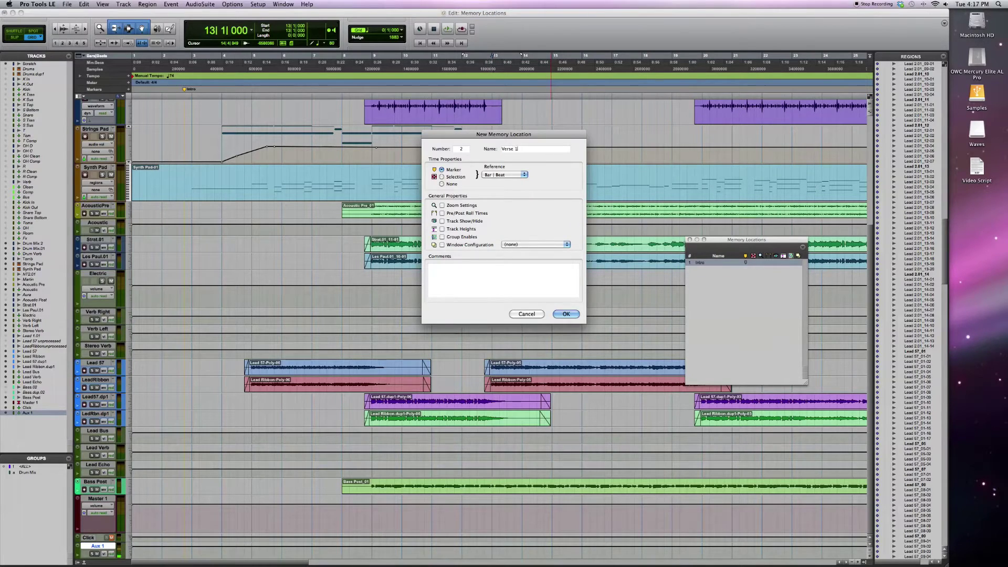
pyautogui.press('Return')
pyautogui.click(702, 61)
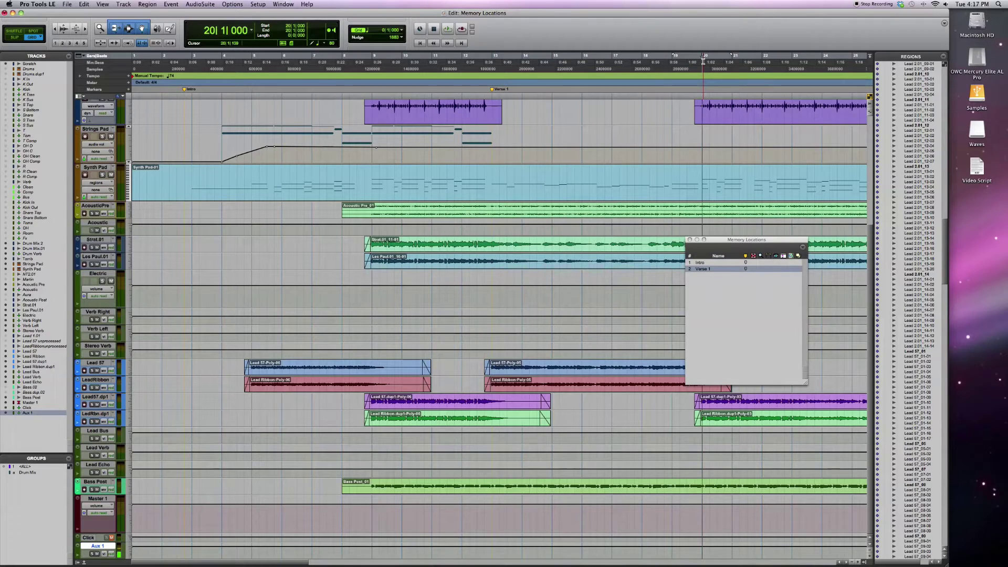
pyautogui.press('KP_Enter')
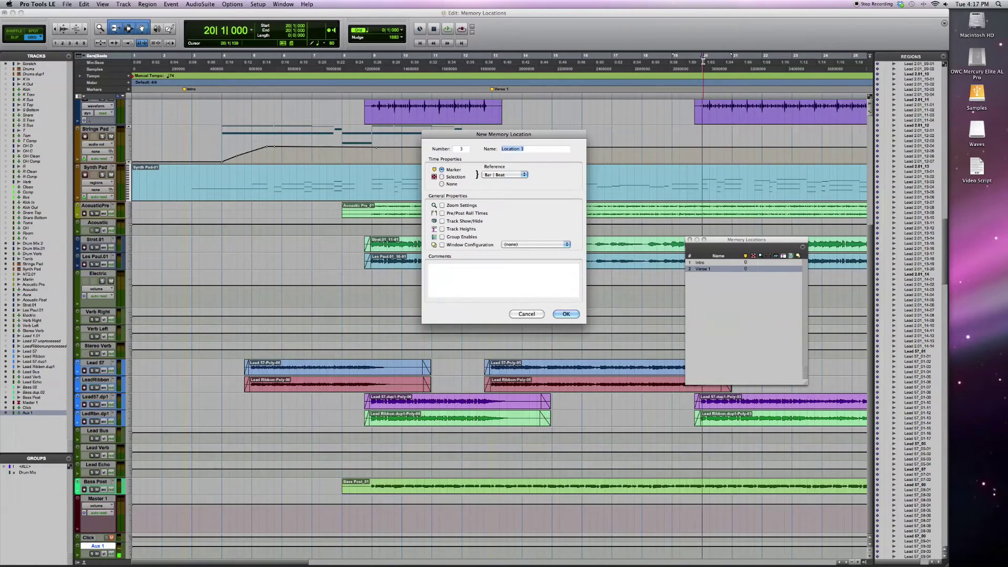
pyautogui.write('Chorus 1')
pyautogui.press('Return')
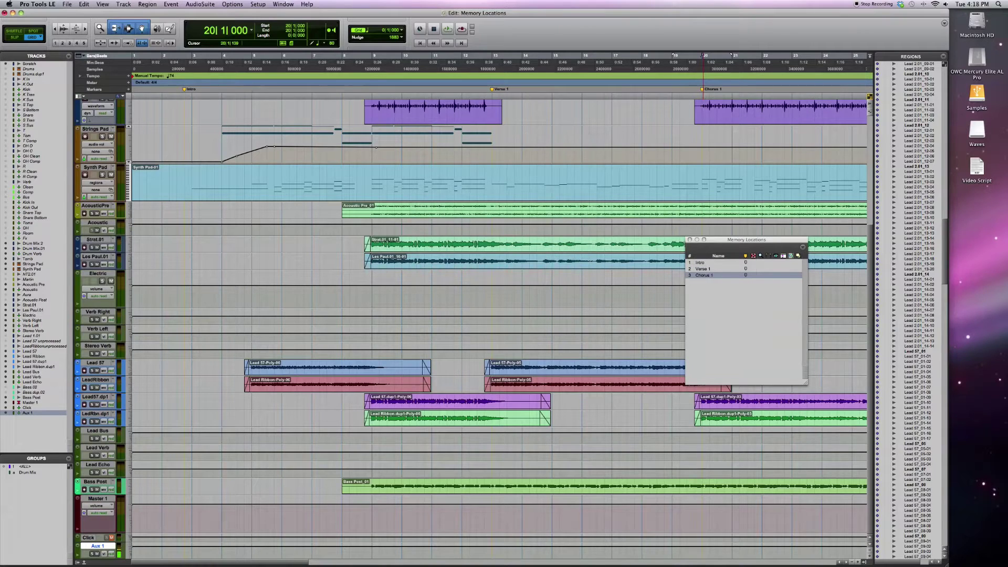
# - Play from Verse 1, jump to Chorus 1 then Intro during playback, and stop
pyautogui.click(711, 269)
pyautogui.click(709, 262)
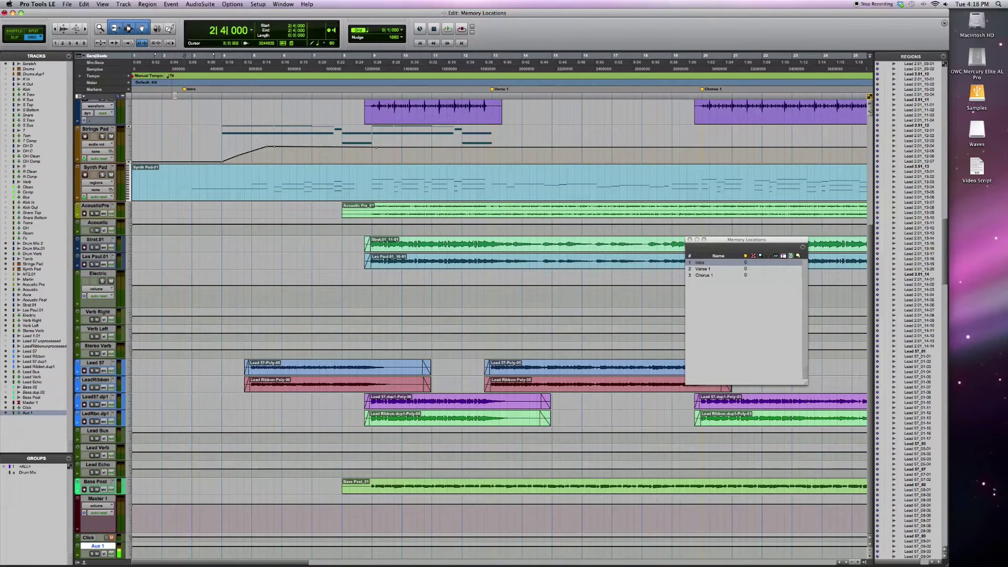
pyautogui.click(712, 269)
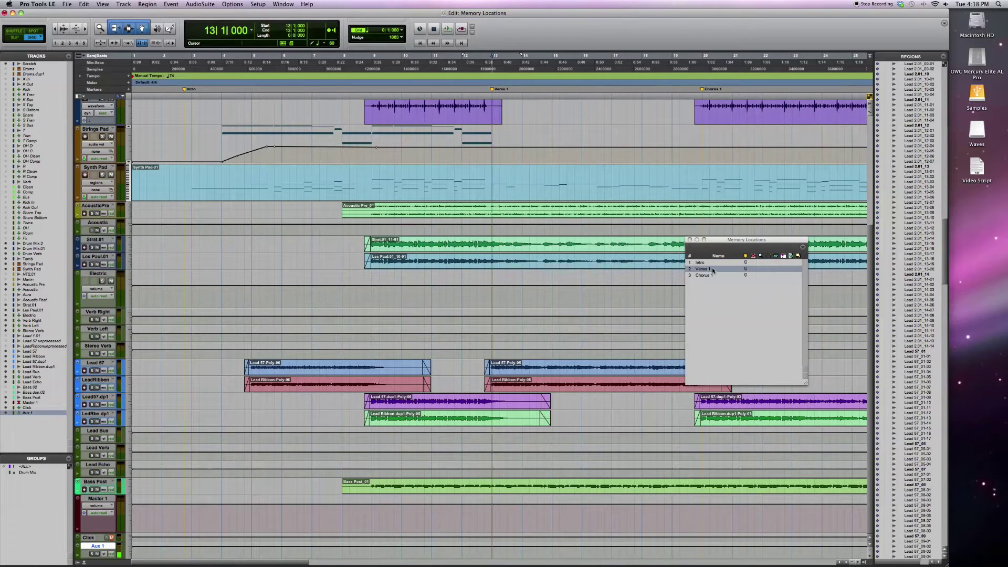
pyautogui.press('space')
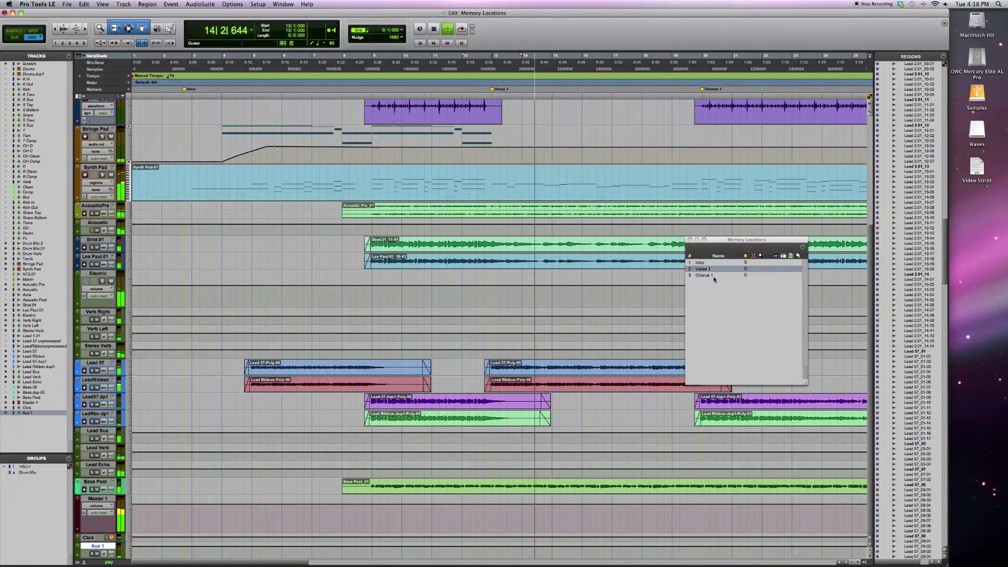
pyautogui.click(706, 276)
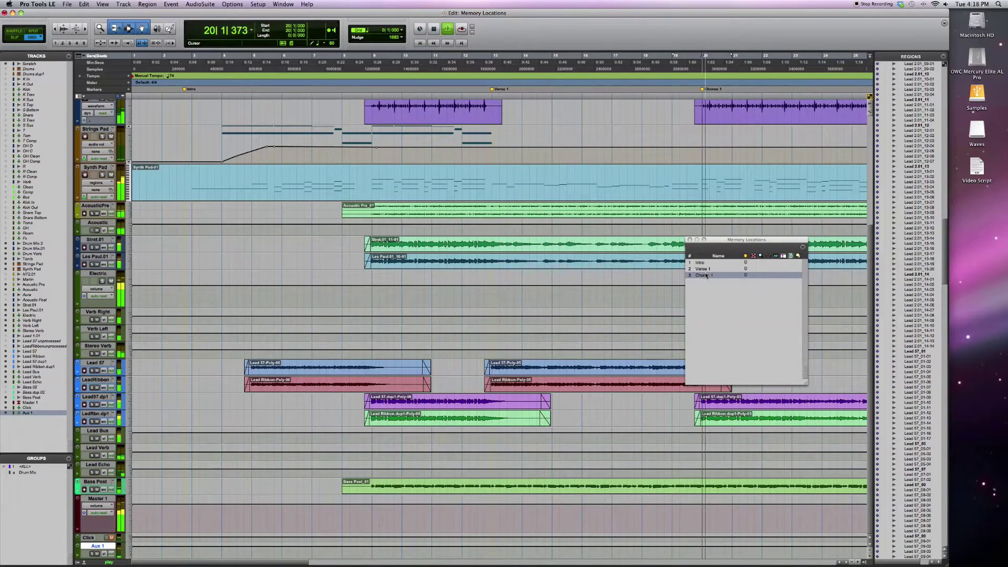
pyautogui.click(704, 263)
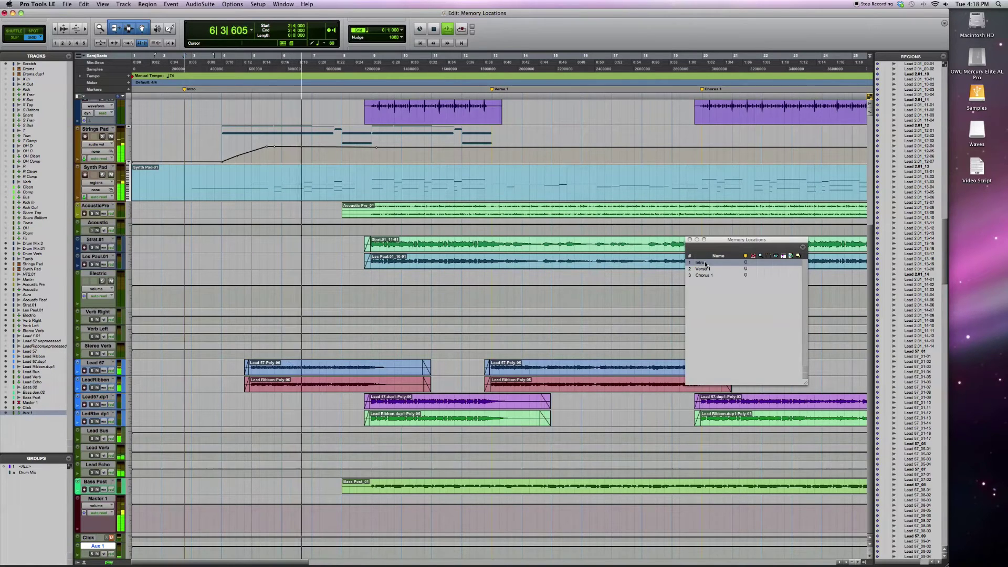
pyautogui.press('space')
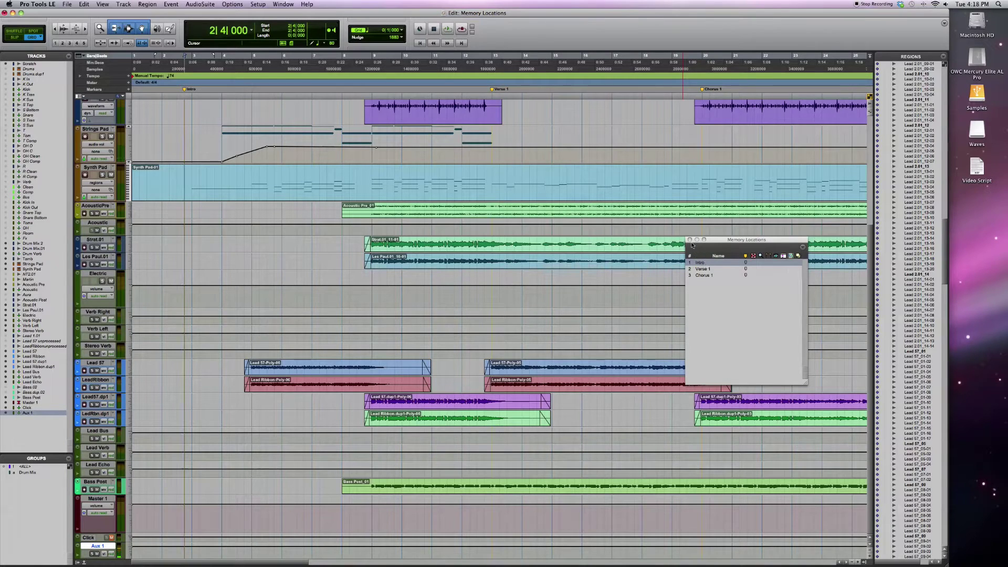
# - Close Memory Locations and zoom in around bar 14 down to individual beats
pyautogui.click(690, 240)
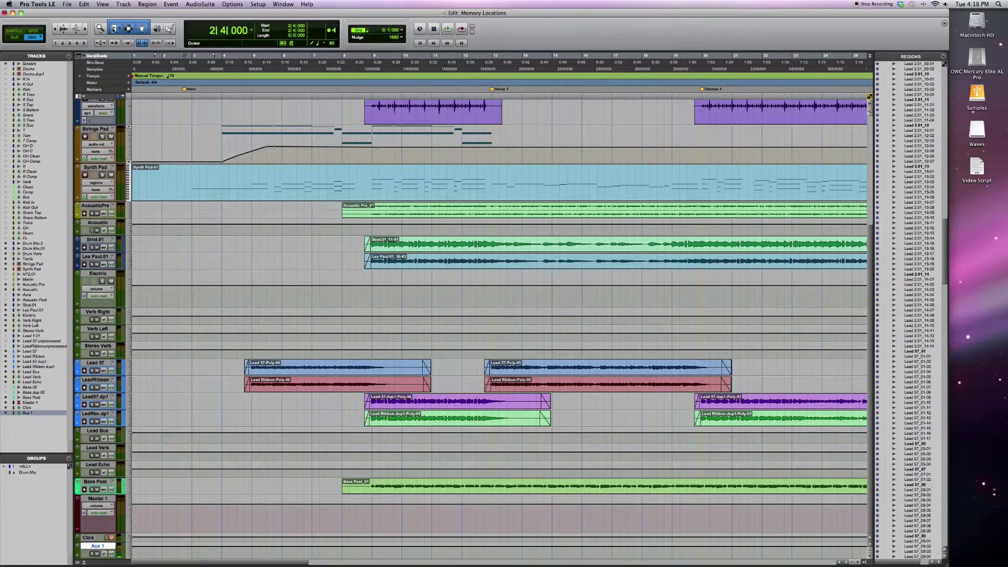
pyautogui.click(100, 28)
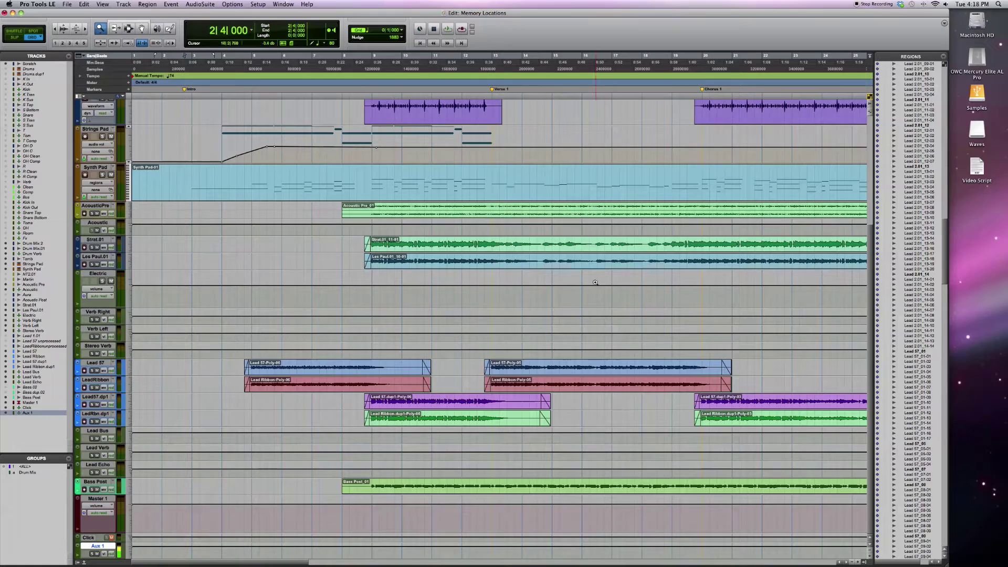
pyautogui.click(540, 274)
pyautogui.click(542, 274)
pyautogui.click(541, 273)
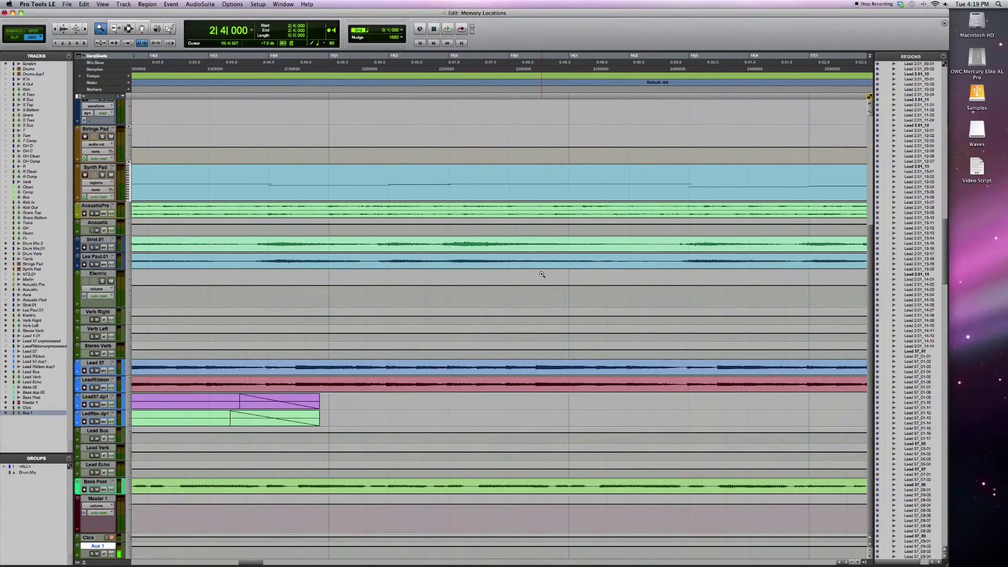
# - Zoom back out through bars 10–21 to a view of the whole song
pyautogui.keyDown('alt'); pyautogui.click(541, 273); pyautogui.keyUp('alt')
pyautogui.keyDown('alt'); pyautogui.click(542, 273); pyautogui.keyUp('alt')
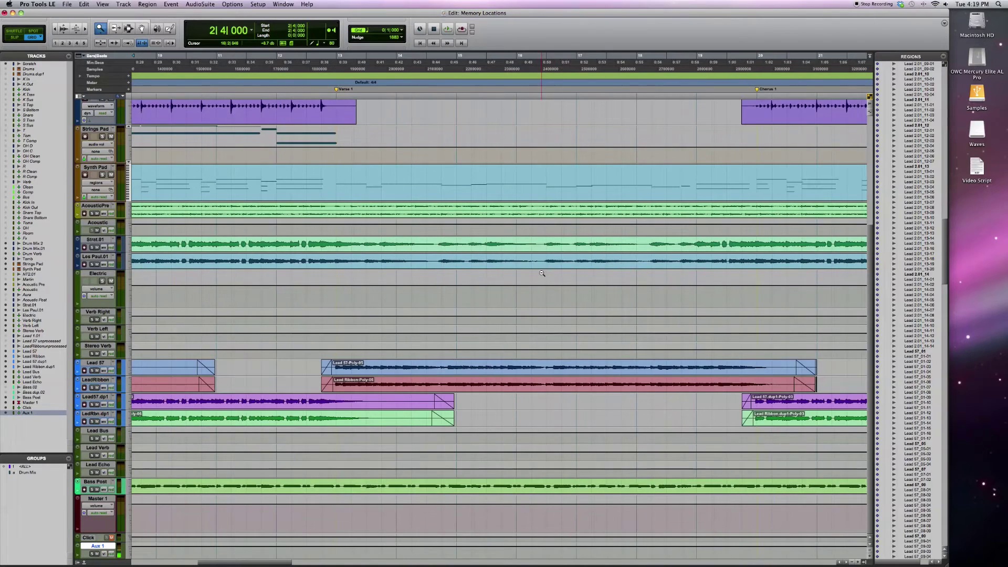
pyautogui.keyDown('alt'); pyautogui.click(542, 273); pyautogui.keyUp('alt')
pyautogui.keyDown('alt'); pyautogui.click(542, 273); pyautogui.keyUp('alt')
pyautogui.keyDown('alt'); pyautogui.click(542, 272); pyautogui.keyUp('alt')
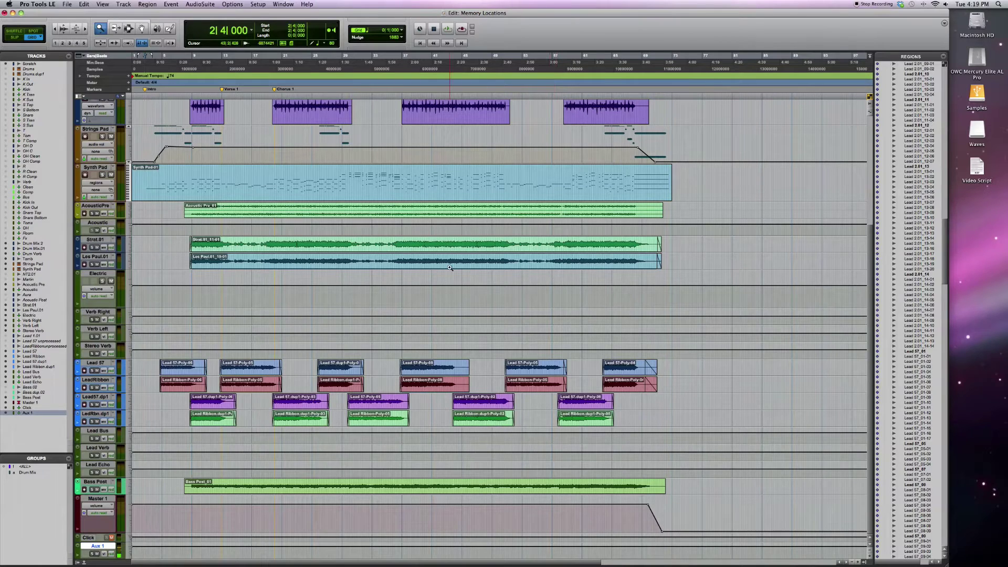
# - Save the whole-session view as zoom preset 1, then zoom to bars 1–13
pyautogui.click(56, 44)
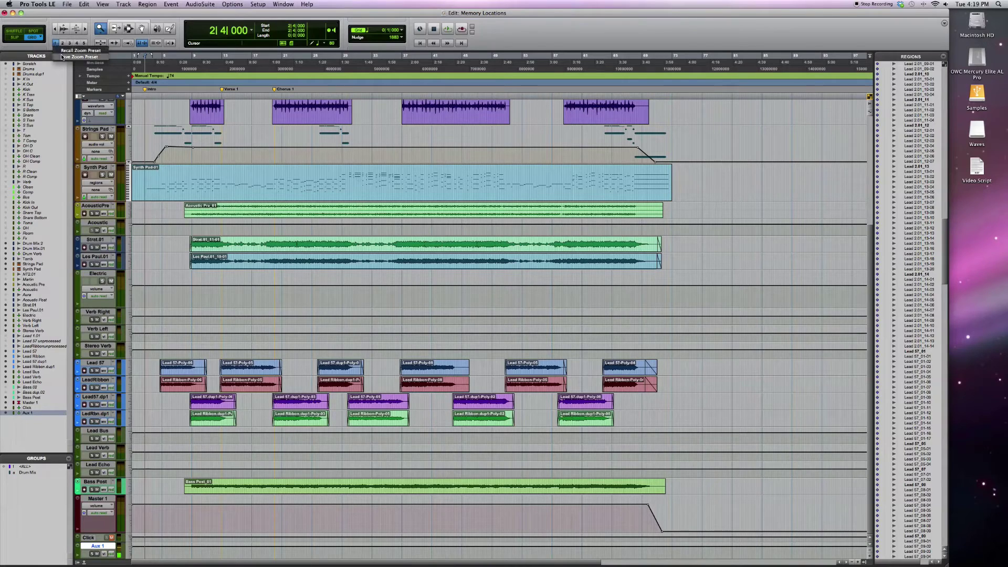
pyautogui.click(66, 57)
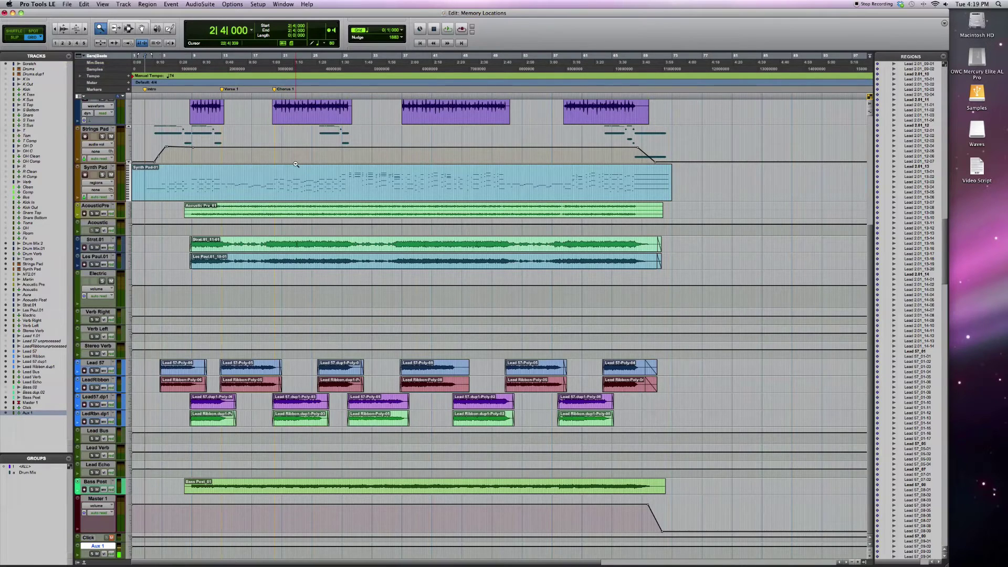
pyautogui.press('super+bracketright')
pyautogui.press('super+bracketright')
pyautogui.press('super+bracketright')
pyautogui.press('super+bracketright')
pyautogui.press('super+bracketleft')
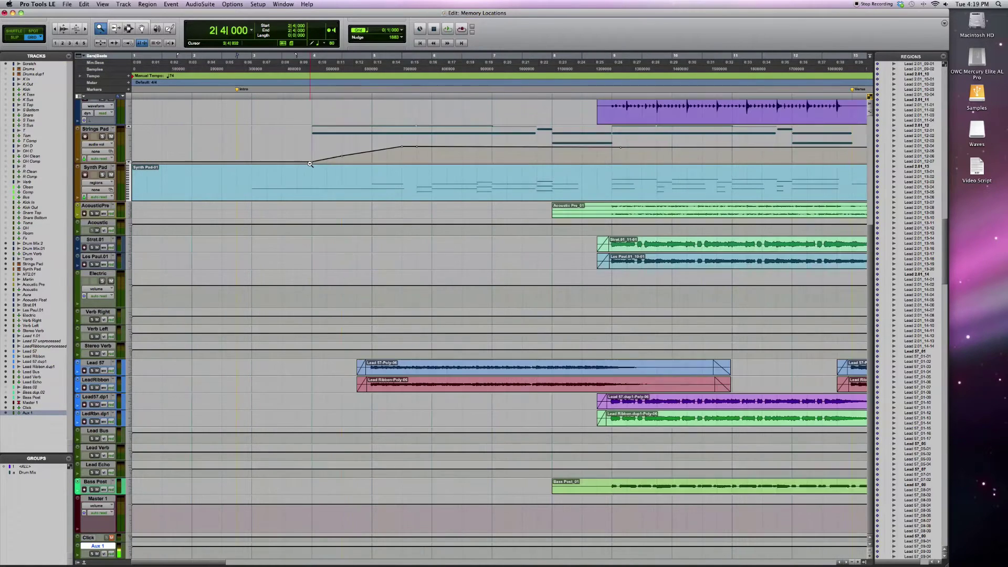
# - Store the bars 1–13 view as zoom preset 2 and zoom in around bars 2–3
pyautogui.click(63, 44)
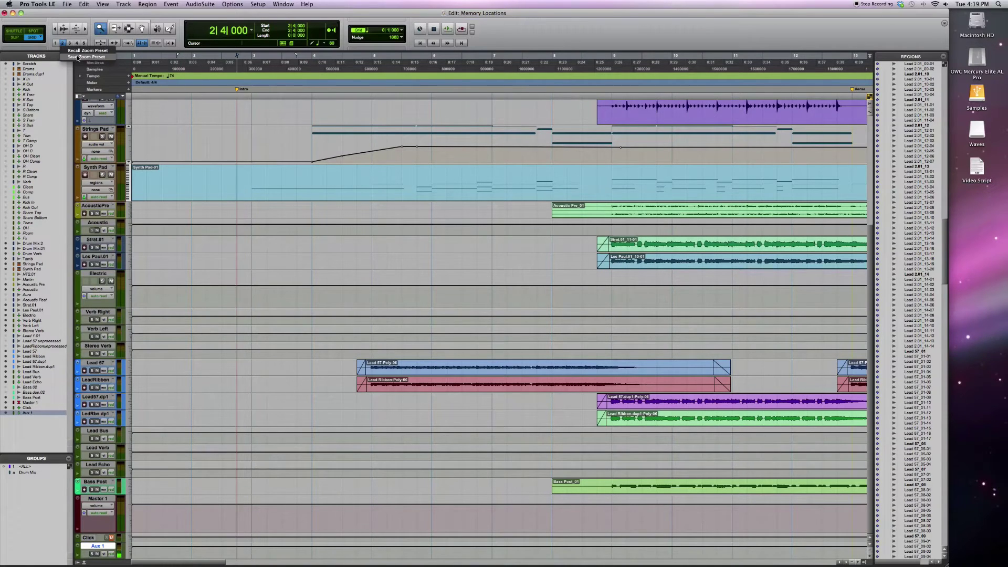
pyautogui.click(78, 57)
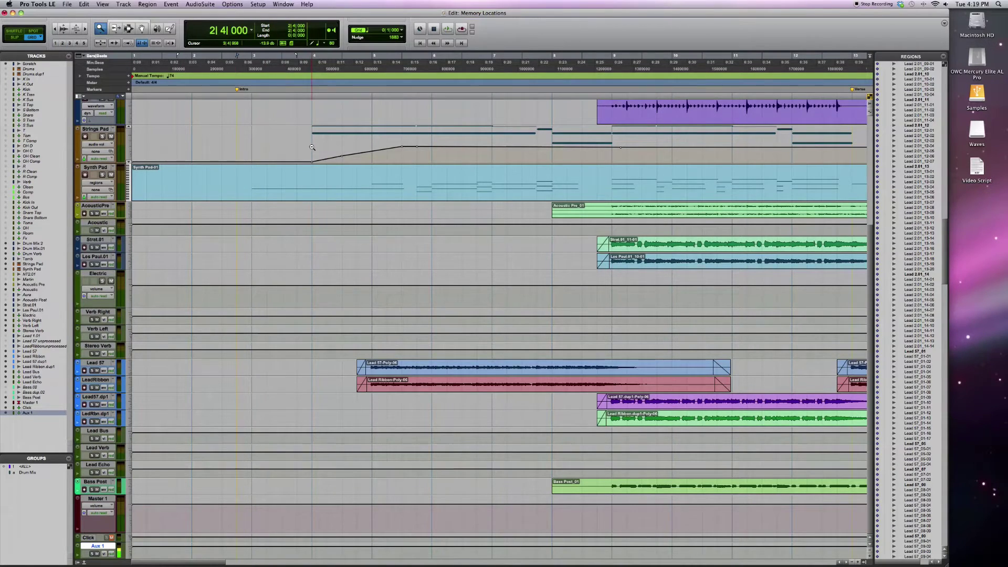
pyautogui.click(71, 43)
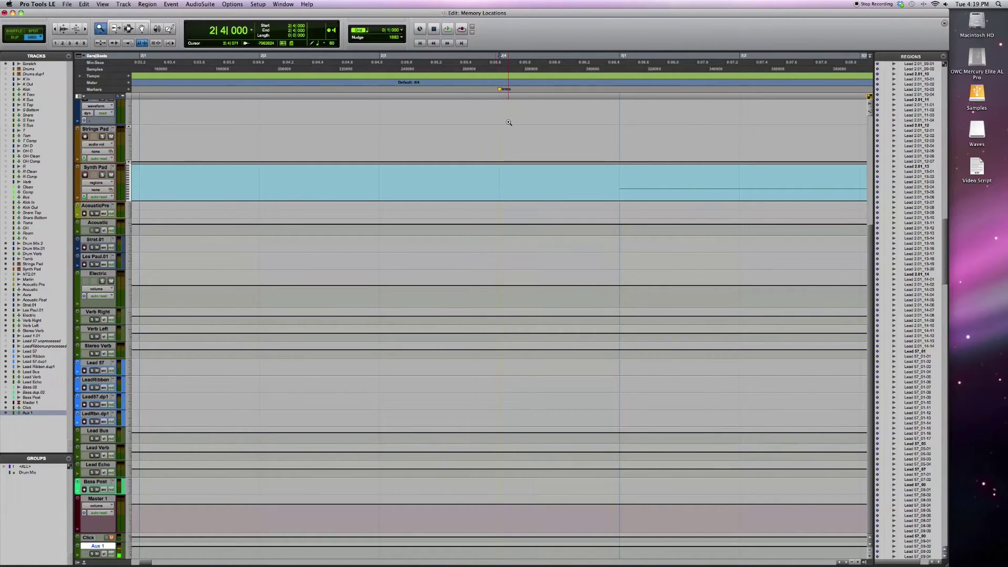
# - Place the edit point at bar 39 and step through zoom presets 1, 2 and 3
pyautogui.click(55, 44)
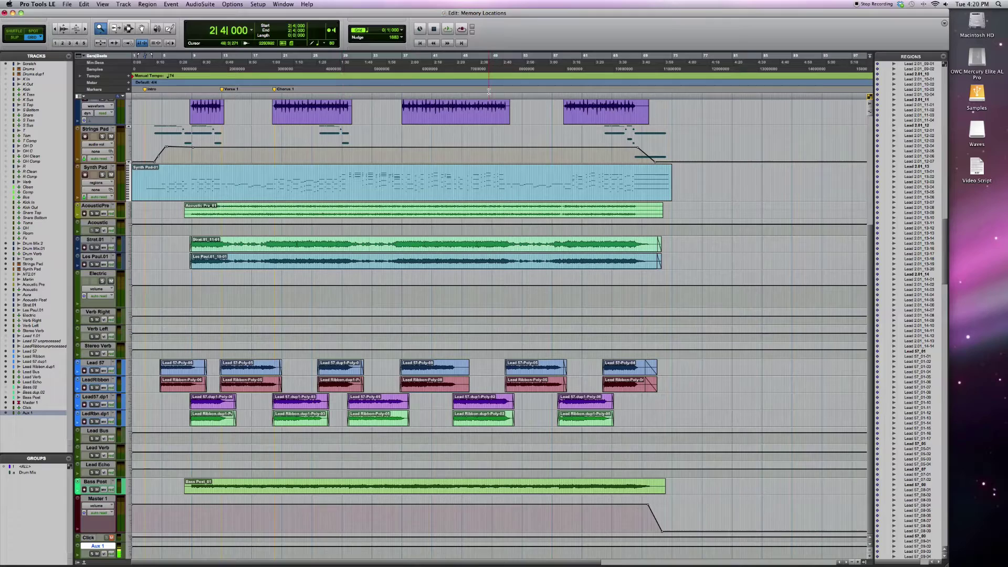
pyautogui.click(417, 61)
pyautogui.click(61, 43)
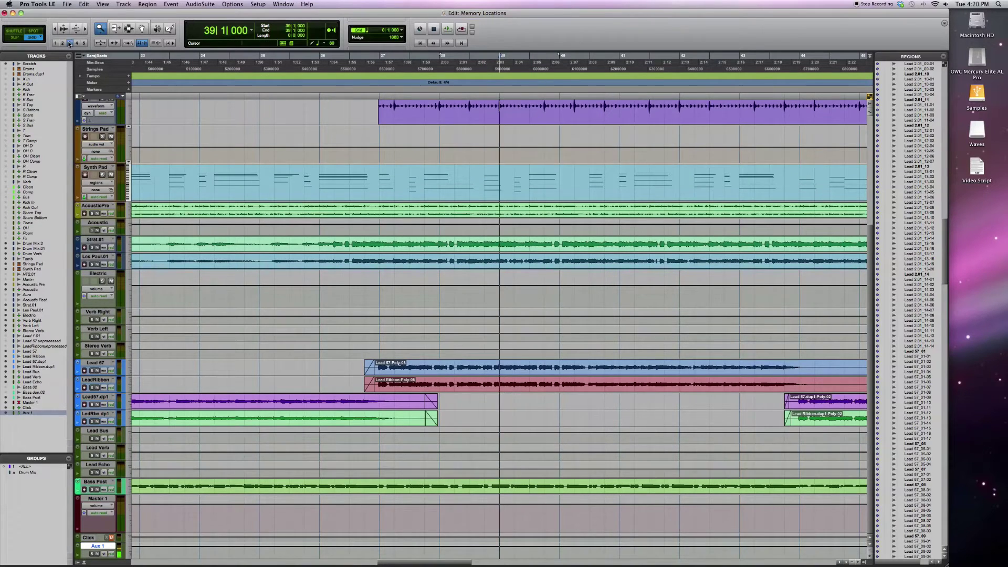
pyautogui.click(69, 43)
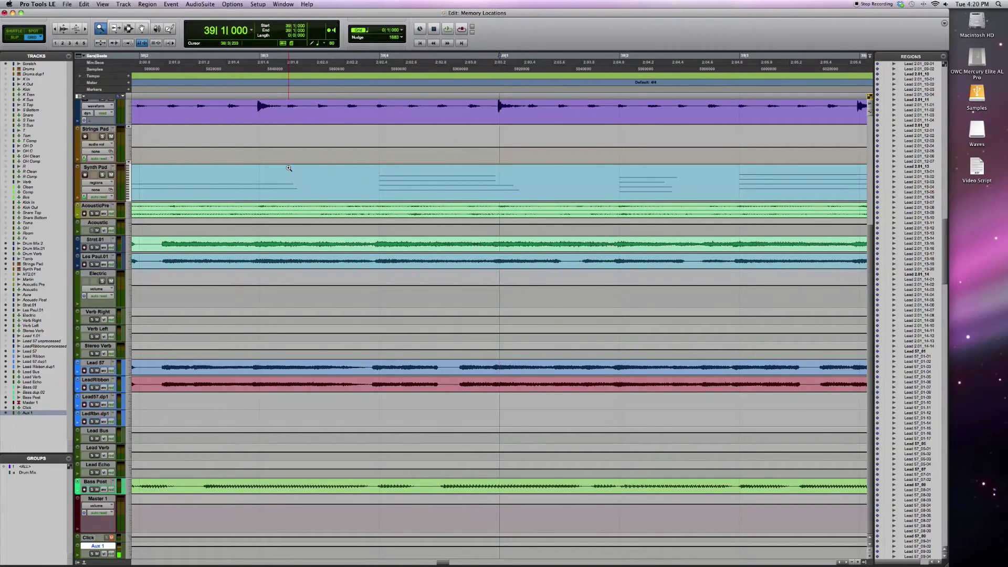
# - Toggle between the whole-session and close bar-39 views, ending on the whole session
pyautogui.hotkey('alt', 'a')
pyautogui.press('super+bracketright')
pyautogui.press('super+bracketright')
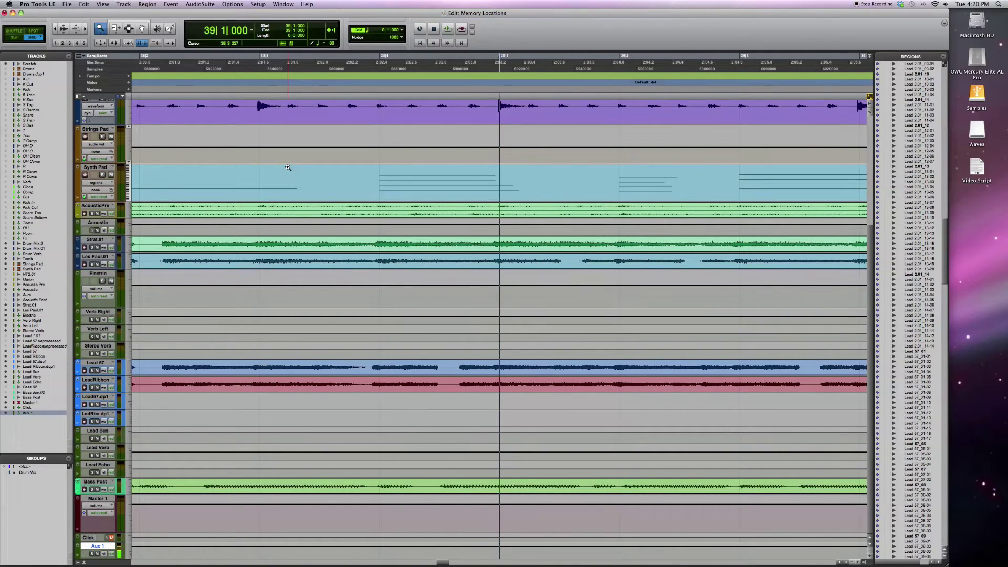
pyautogui.hotkey('alt', 'a')
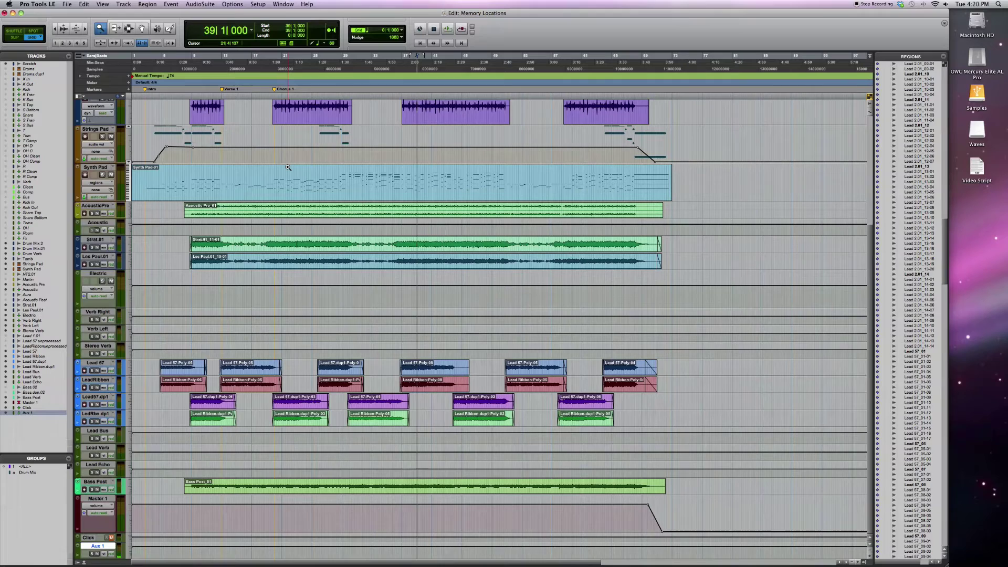
pyautogui.hotkey('ctrl', 'e')
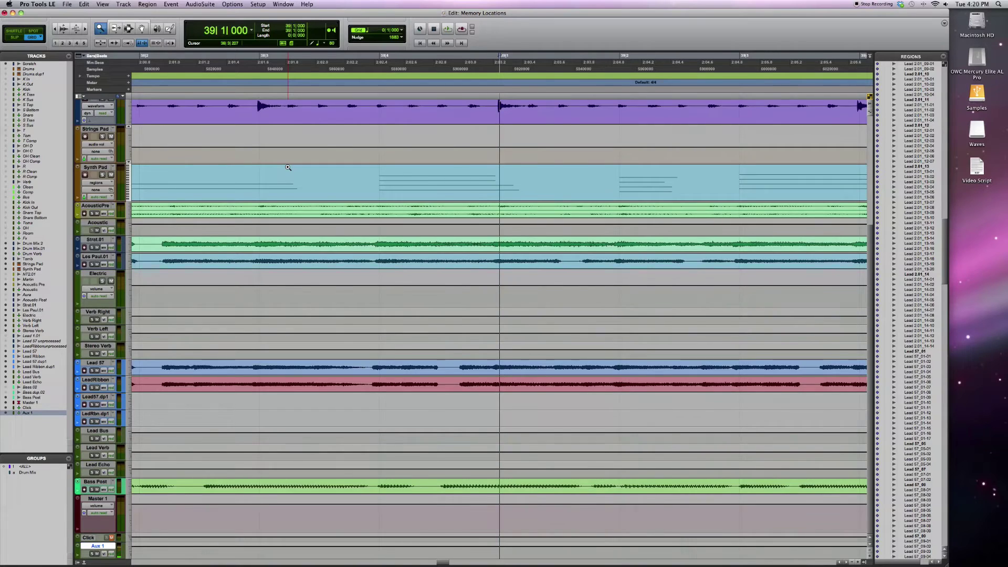
pyautogui.hotkey('ctrl', 'e')
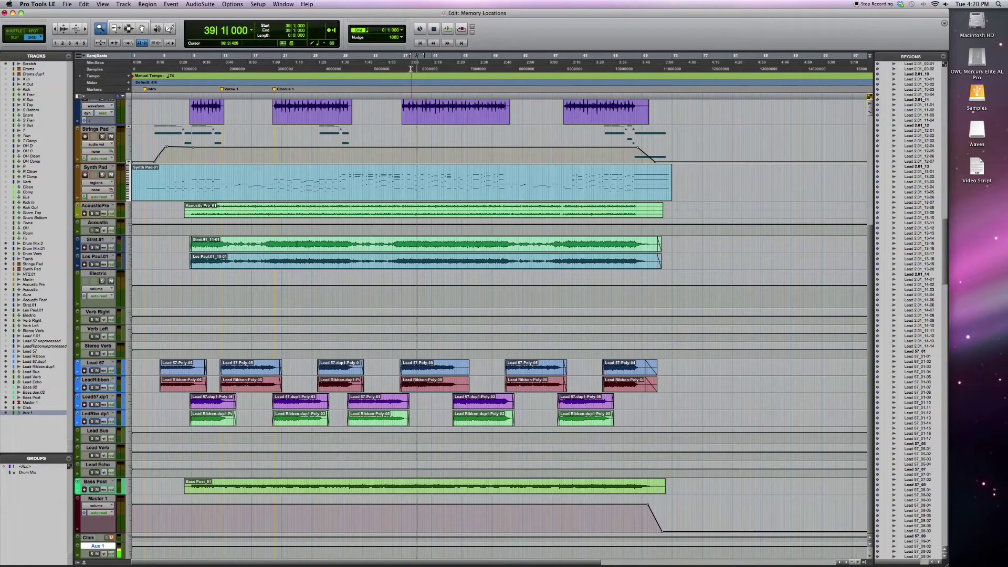
# - Select bars 37–44 across all tracks and zoom in closely on the selection
pyautogui.moveTo(402, 66); pyautogui.dragTo(456, 68)
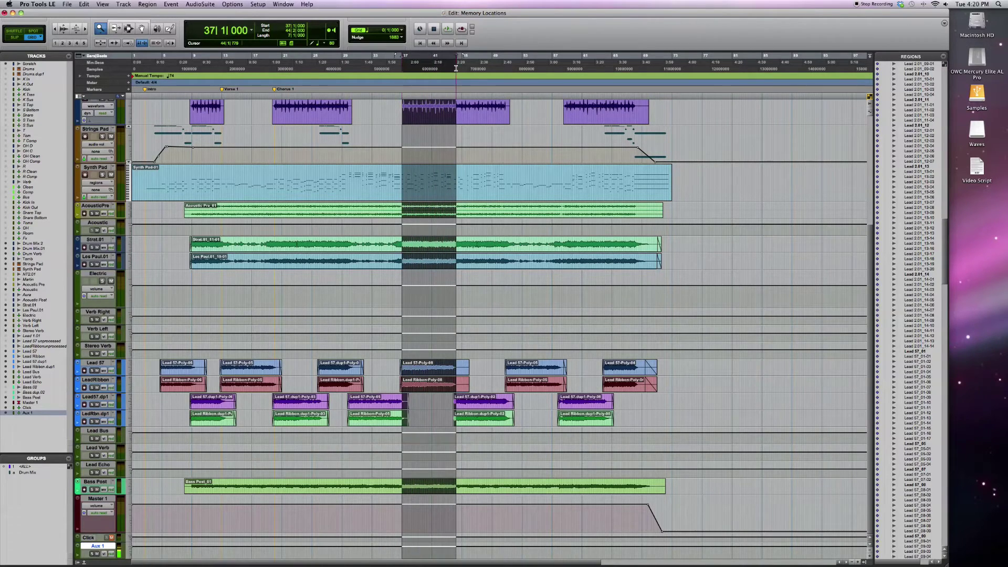
pyautogui.press('super+bracketright')
pyautogui.press('super+bracketright')
pyautogui.press('super+bracketright')
pyautogui.press('super+bracketright')
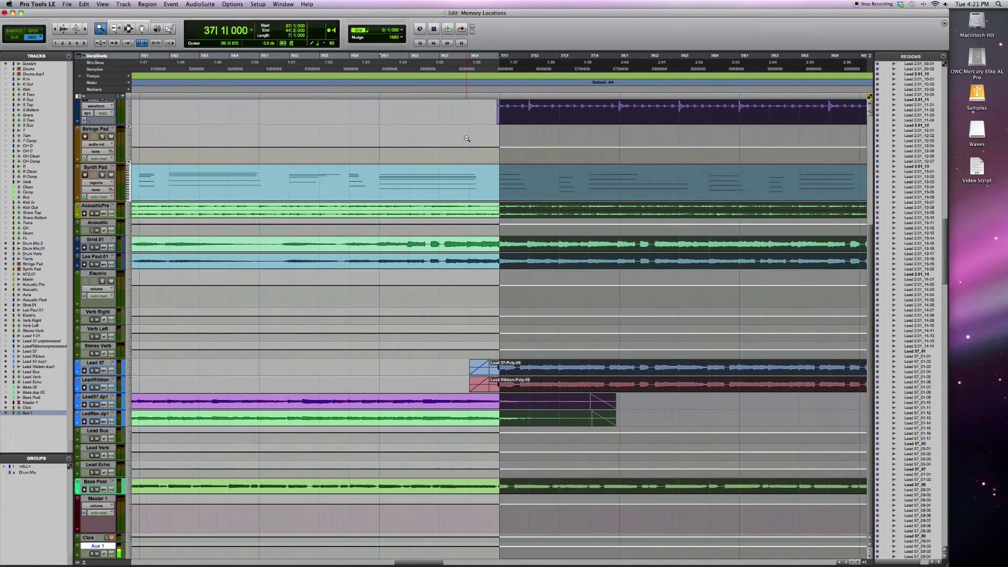
pyautogui.hscroll(10, 467, 138)
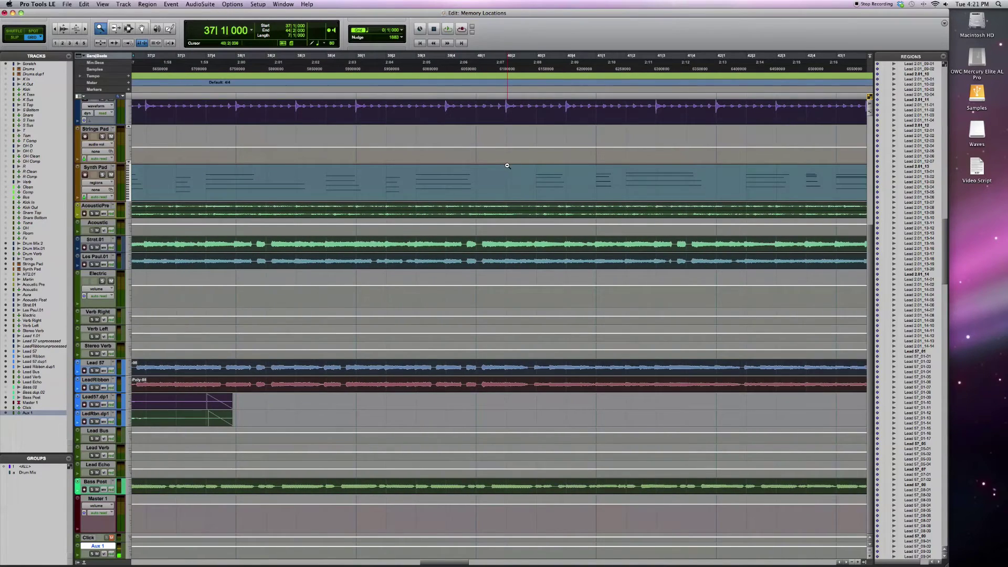
pyautogui.press('super+bracketleft')
pyautogui.press('super+bracketleft')
pyautogui.press('super+bracketright')
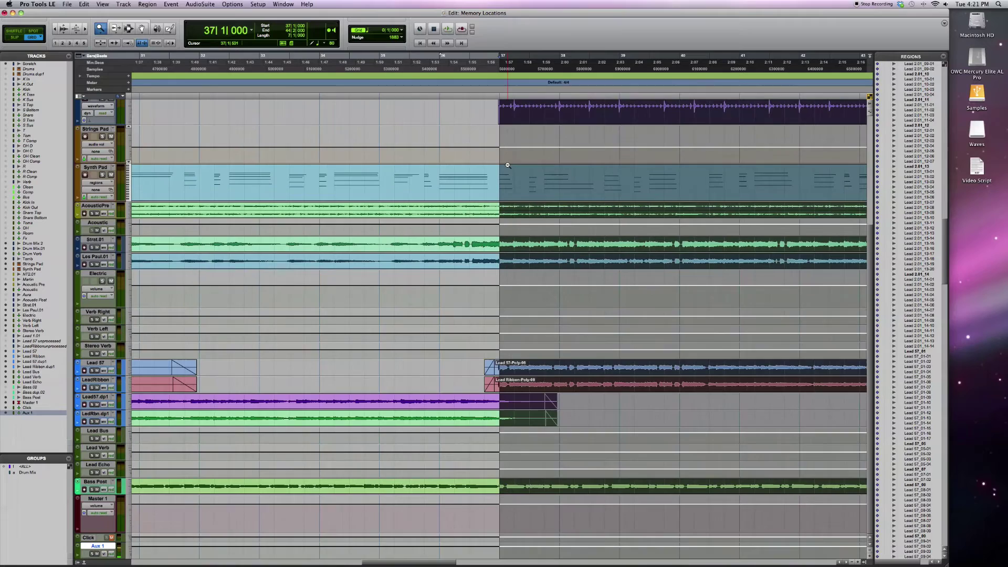
pyautogui.hscroll(5, 507, 164)
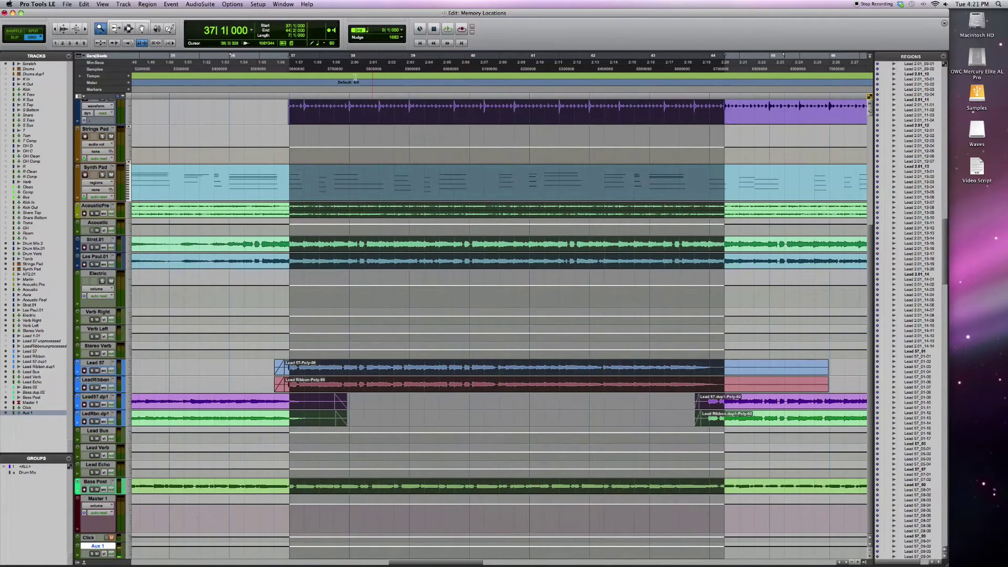
pyautogui.click(283, 4)
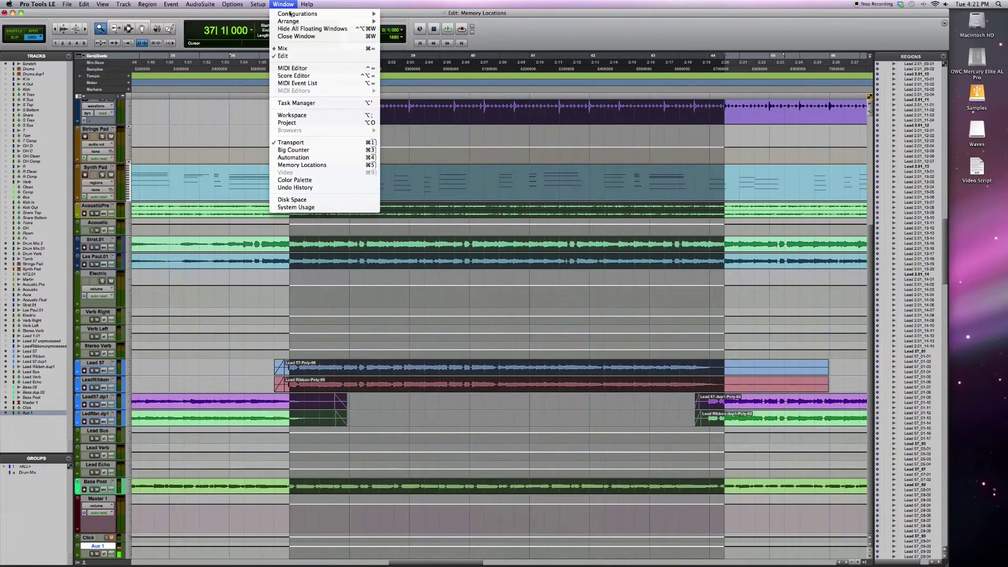
# - Create memory location 'Chorus 2' storing the bar 37–44 selection and zoom settings
pyautogui.click(320, 165)
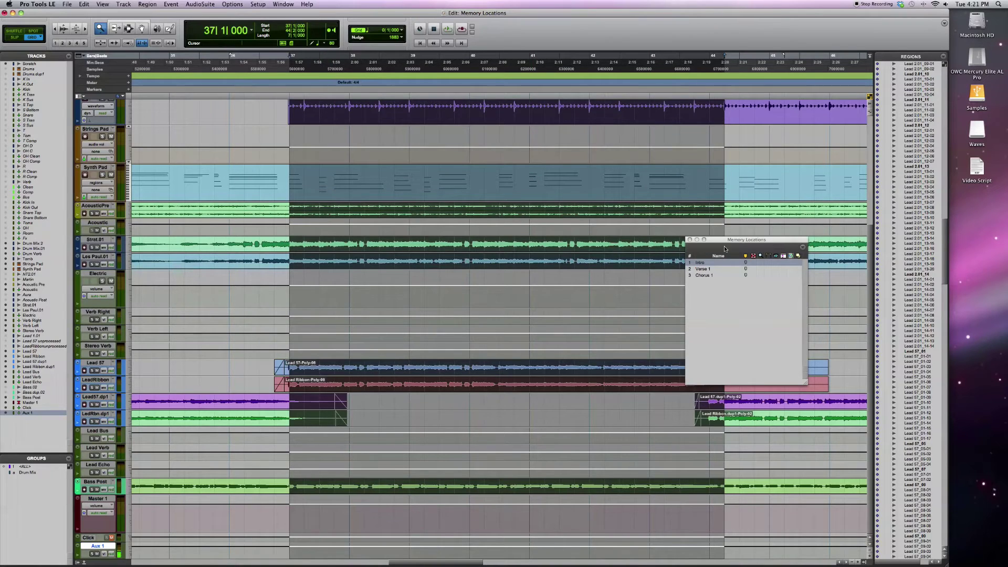
pyautogui.press('KP_Enter')
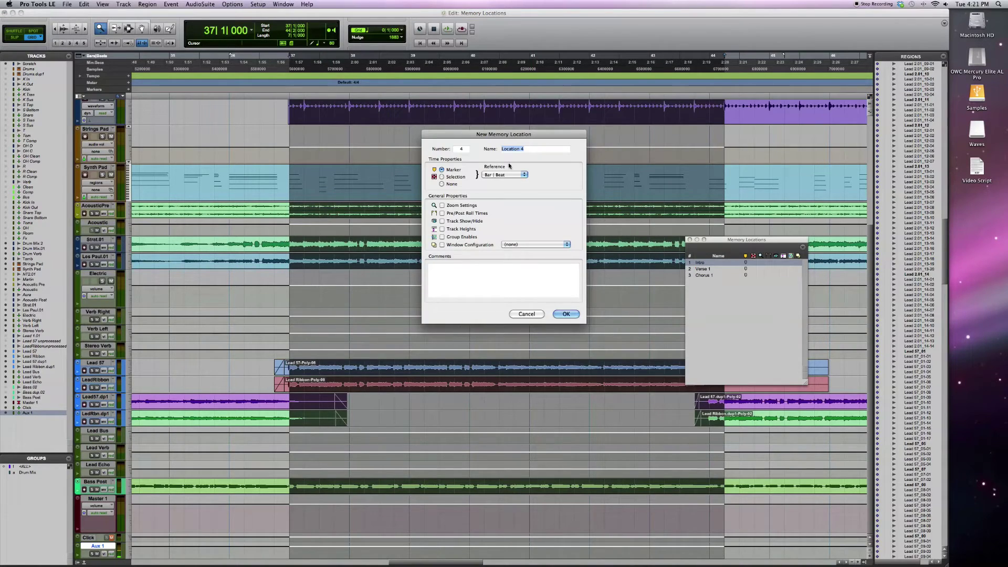
pyautogui.write('Chorus 2')
pyautogui.click(442, 177)
pyautogui.click(442, 206)
pyautogui.click(567, 314)
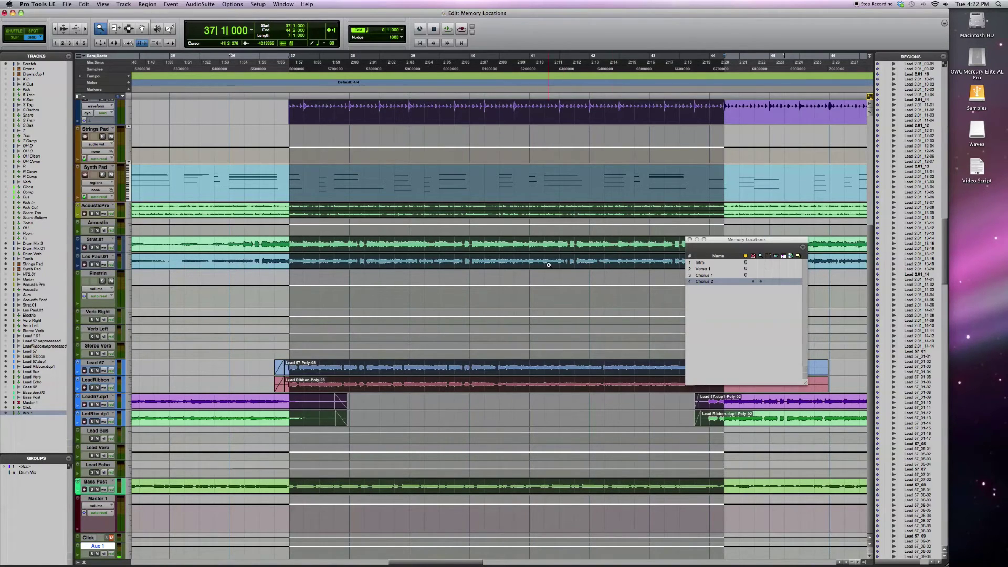
pyautogui.press('super+bracketleft')
pyautogui.press('super+bracketleft')
pyautogui.press('super+bracketleft')
pyautogui.press('super+bracketleft')
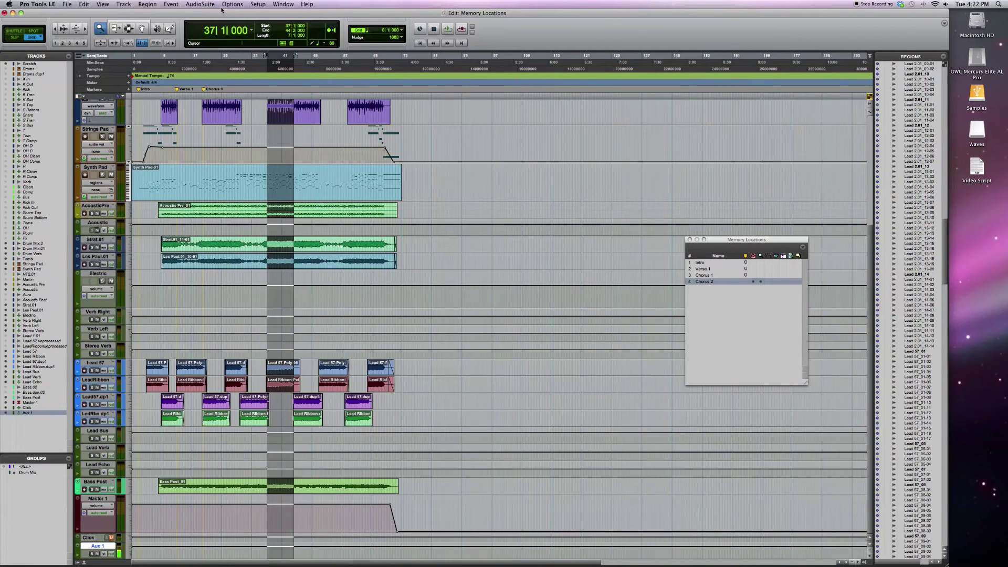
pyautogui.click(198, 60)
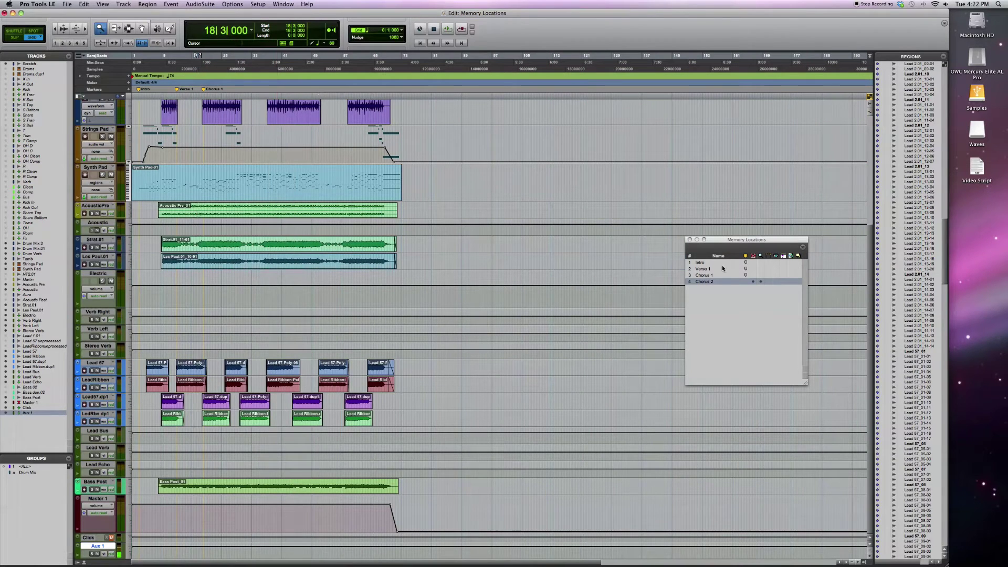
pyautogui.click(703, 269)
pyautogui.click(704, 282)
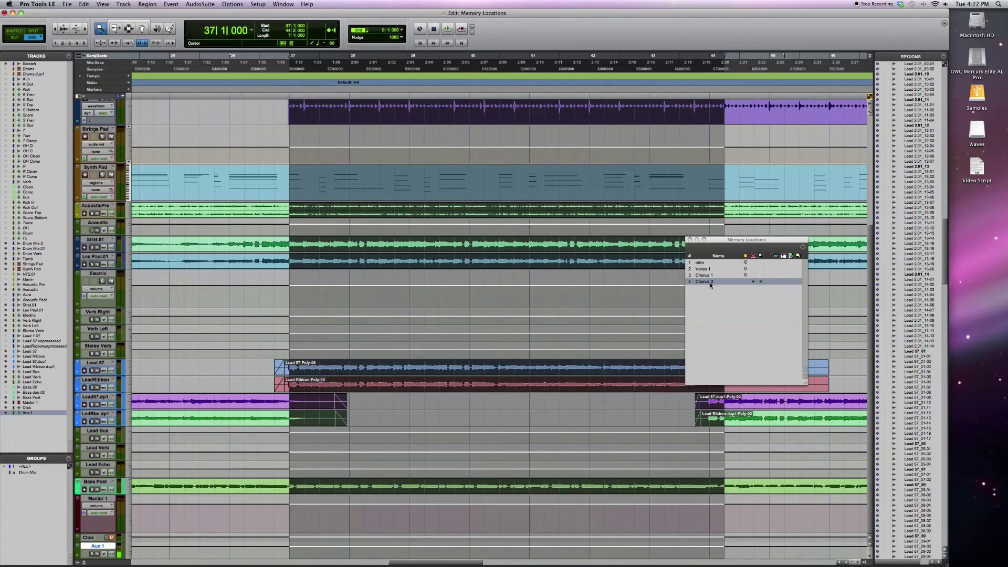
pyautogui.press('space')
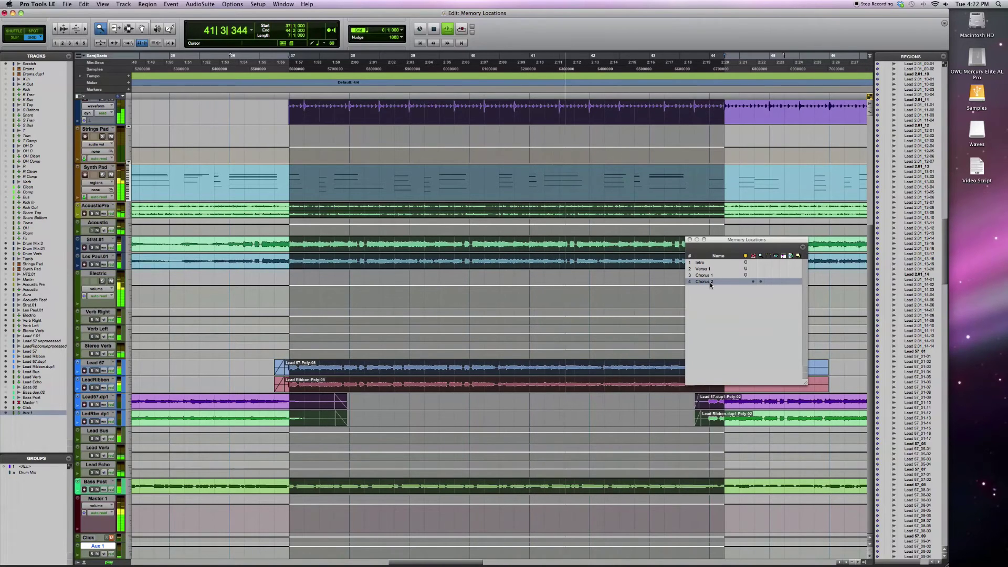
pyautogui.press('space')
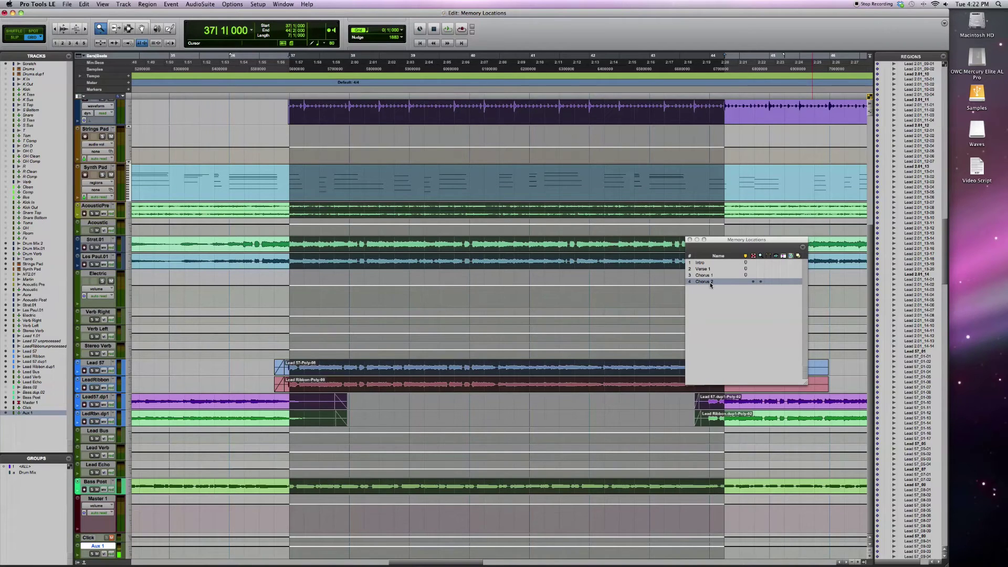
pyautogui.hotkey('alt', 'a')
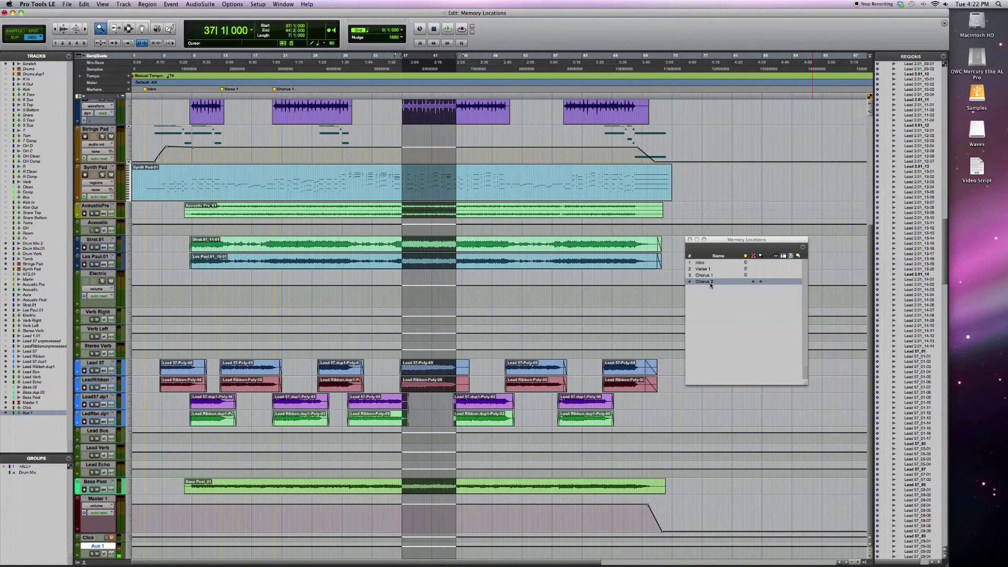
pyautogui.click(711, 280)
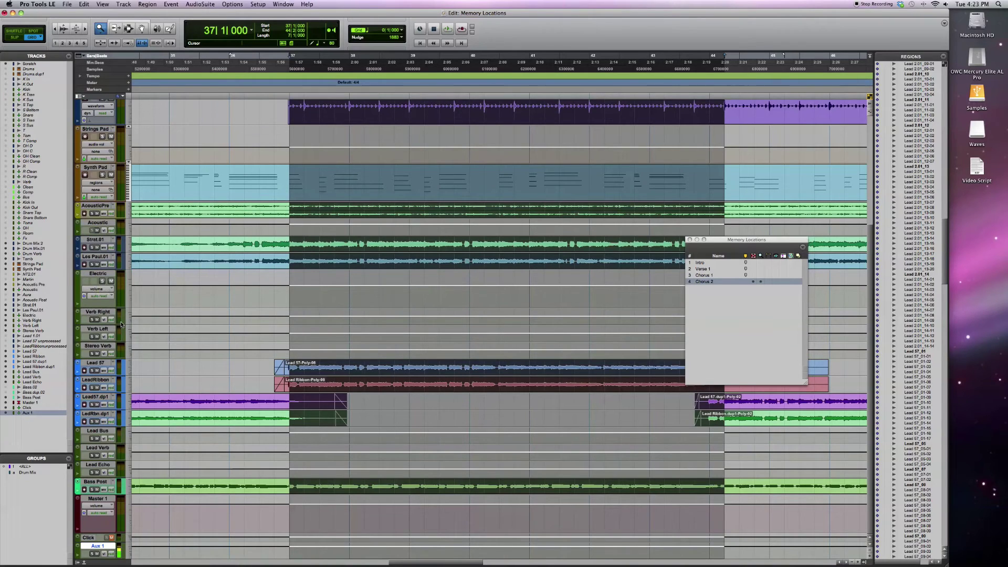
# - Select the tracks Drum Mix 2 through Acoustic and hide them
pyautogui.click(107, 483)
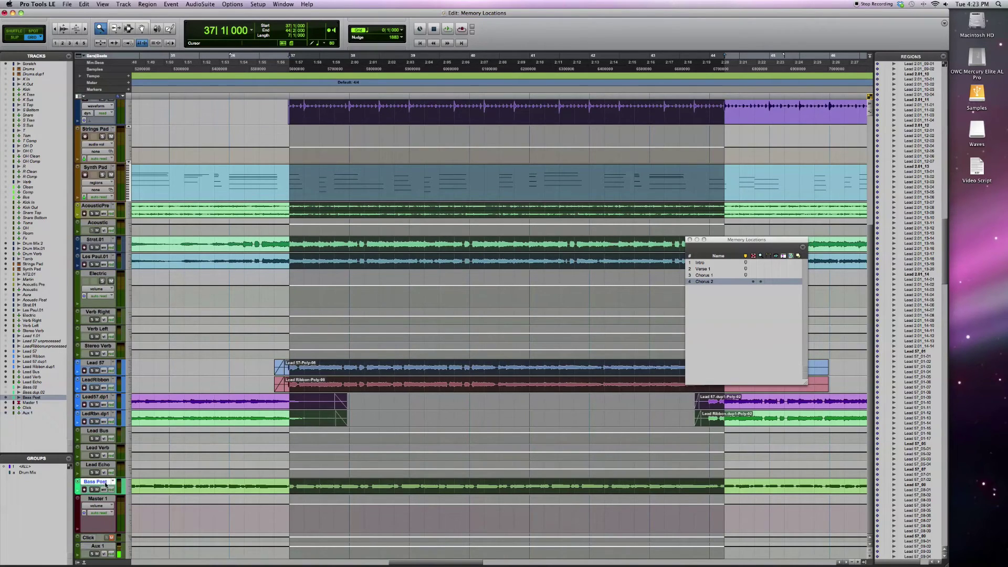
pyautogui.rightClick(105, 483)
pyautogui.press('Escape')
pyautogui.scroll(1, 96, 358)
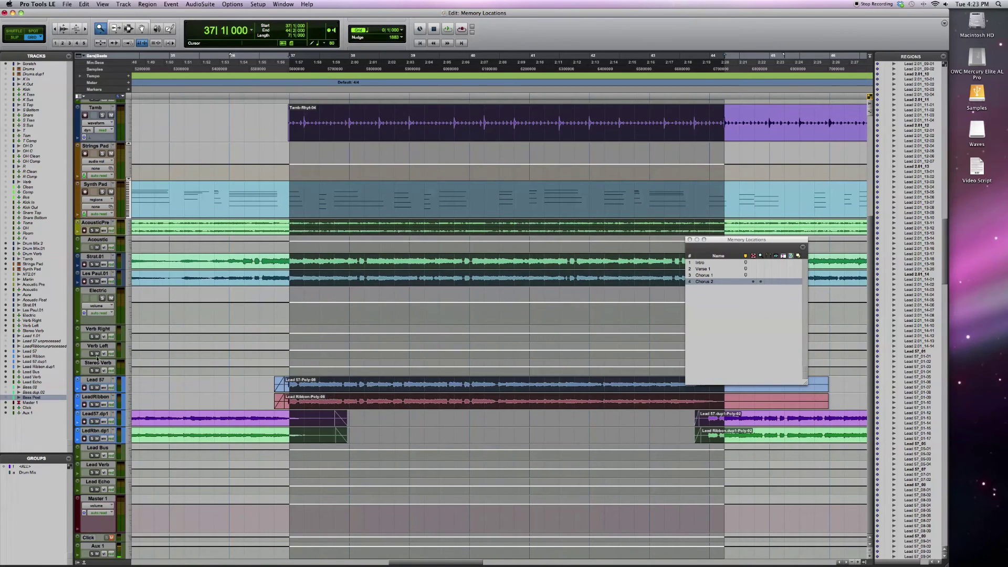
pyautogui.click(97, 239)
pyautogui.scroll(4, 102, 96)
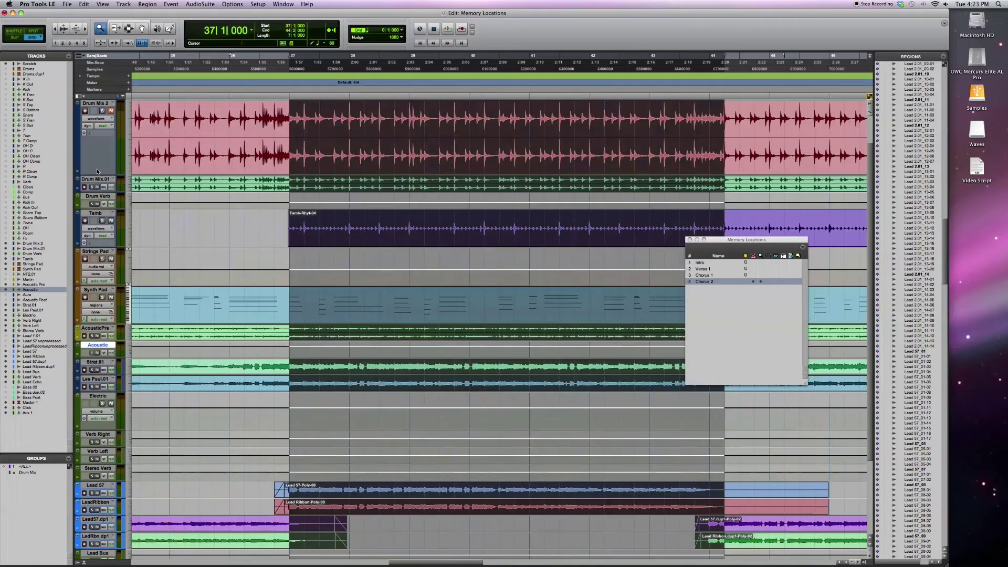
pyautogui.keyDown('shift'); pyautogui.click(99, 107); pyautogui.keyUp('shift')
pyautogui.rightClick(100, 107)
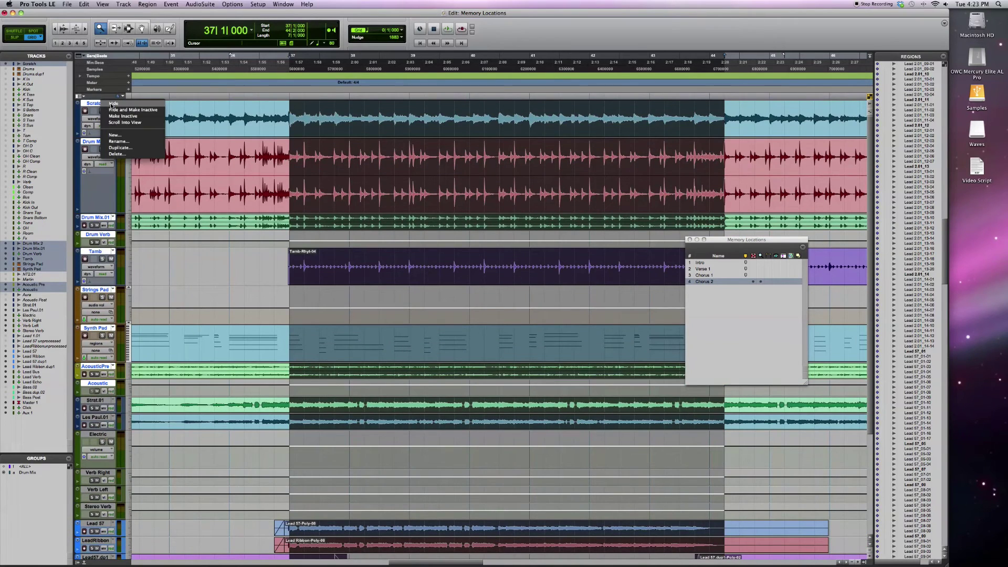
pyautogui.click(115, 104)
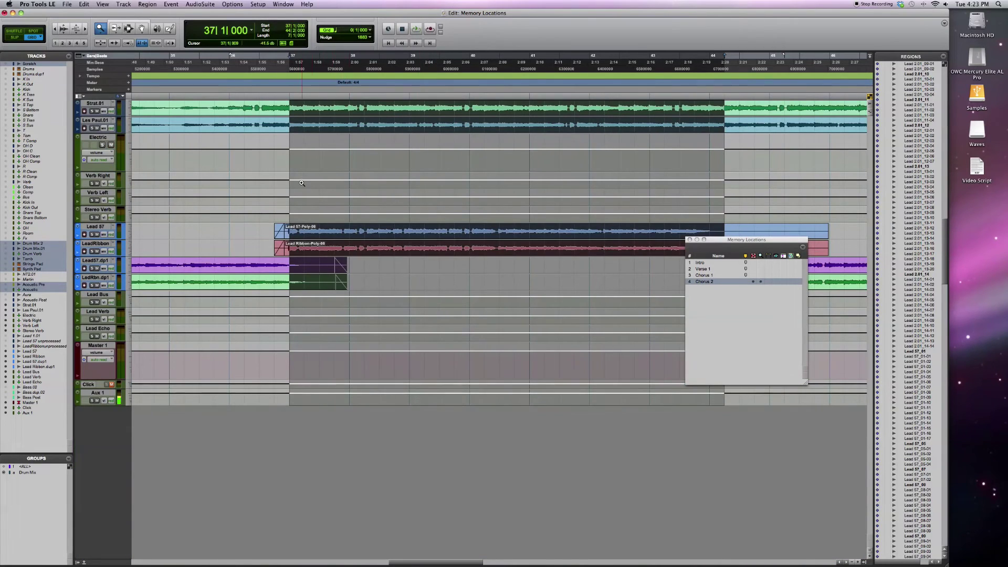
# - Restart playback and move the play position earlier in the song
pyautogui.press('space')
pyautogui.press('space')
pyautogui.click(362, 148)
pyautogui.click(202, 314)
# - Create a 'Guitars' memory location with Track Show/Hide enabled
pyautogui.press('KP_Enter')
pyautogui.write('G')
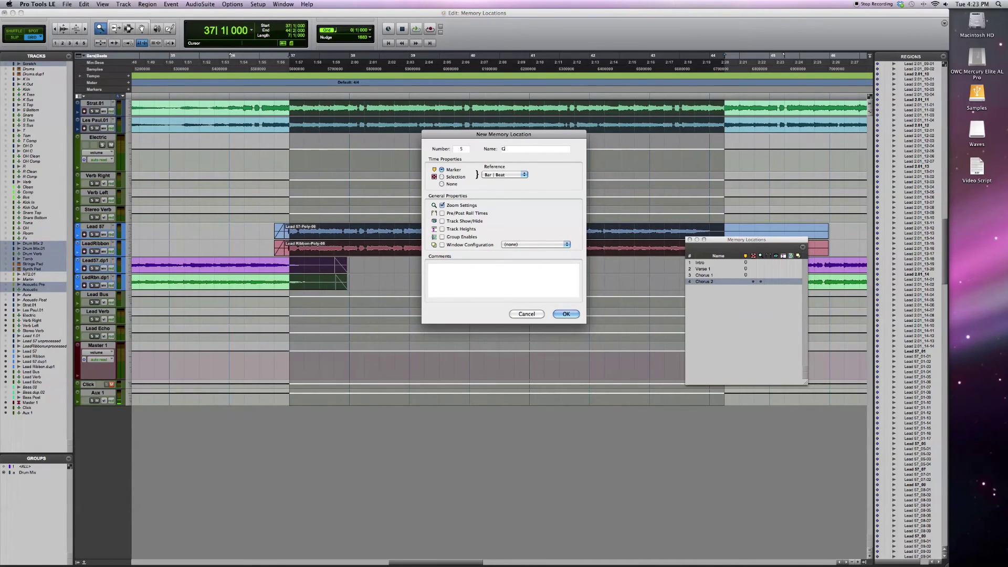
pyautogui.write('uitars')
pyautogui.click(443, 221)
pyautogui.click(566, 314)
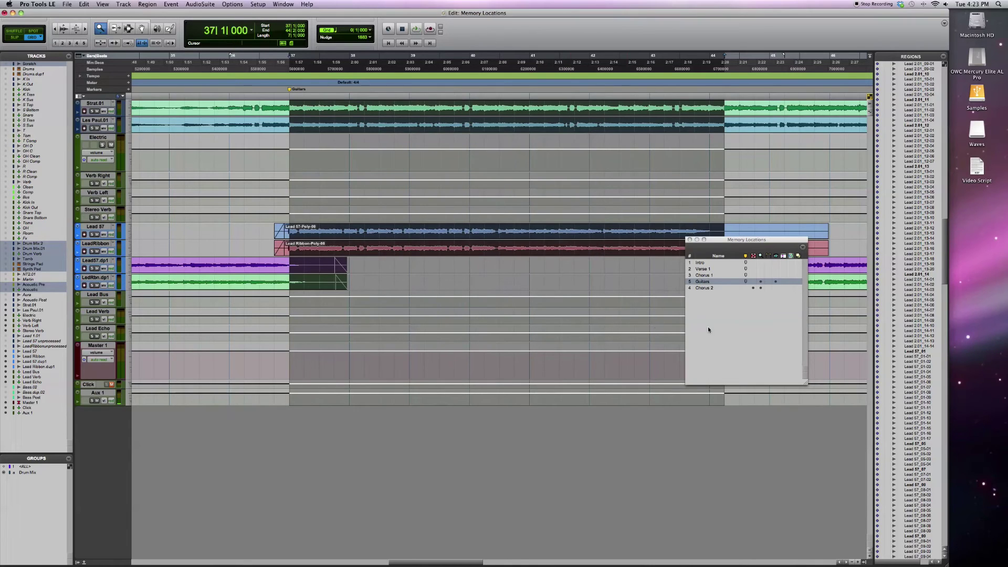
pyautogui.click(703, 269)
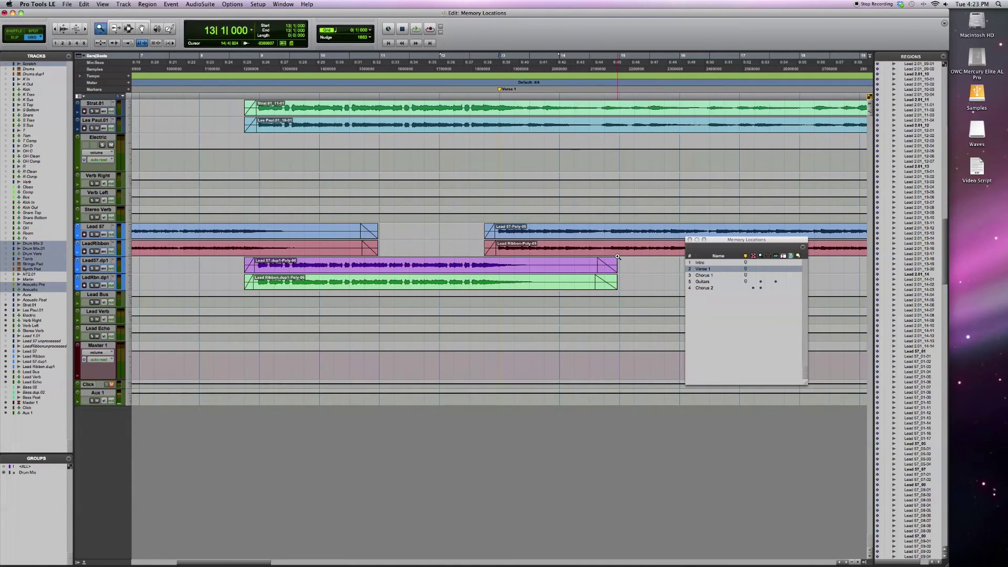
pyautogui.hotkey('alt', 'a')
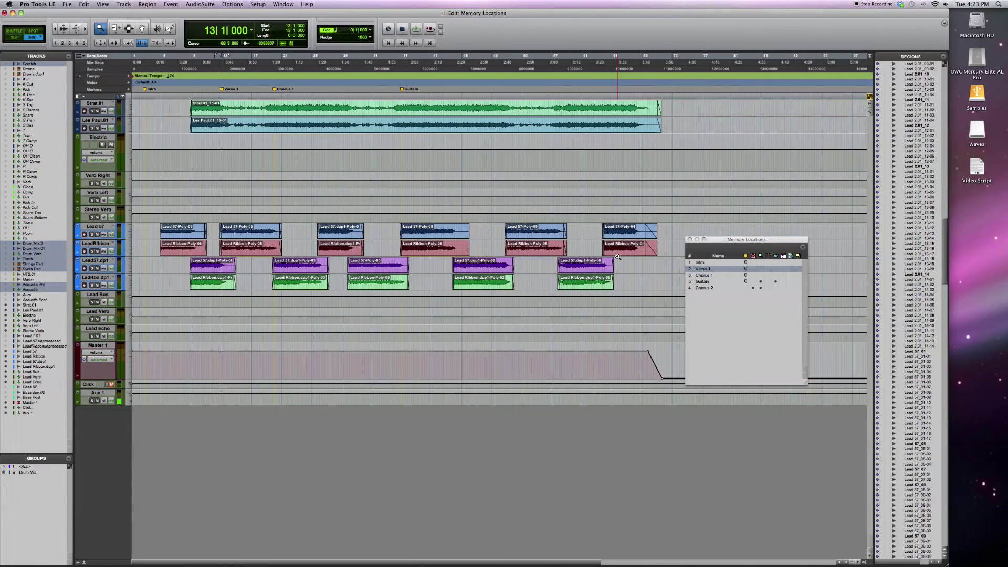
pyautogui.click(703, 281)
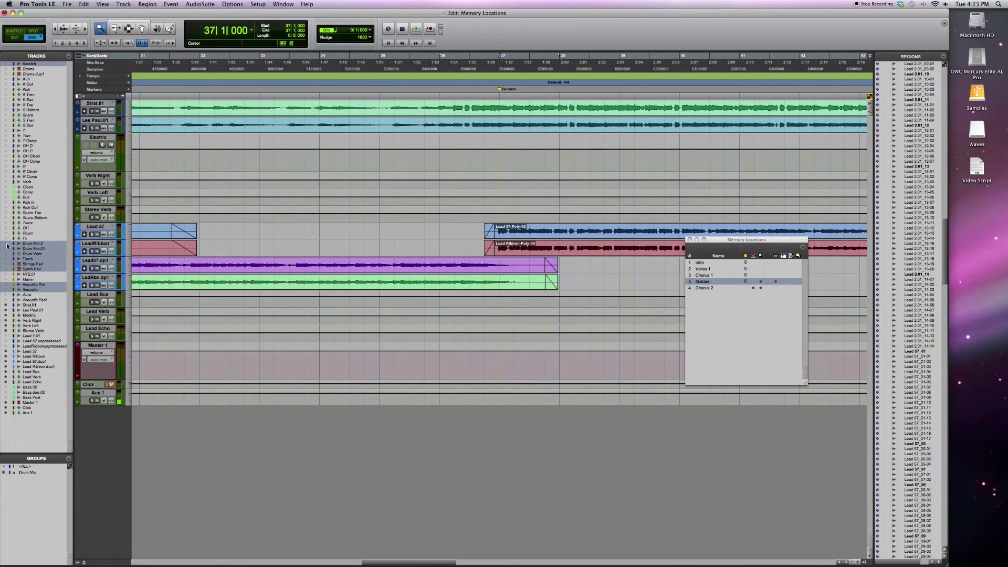
pyautogui.click(6, 269)
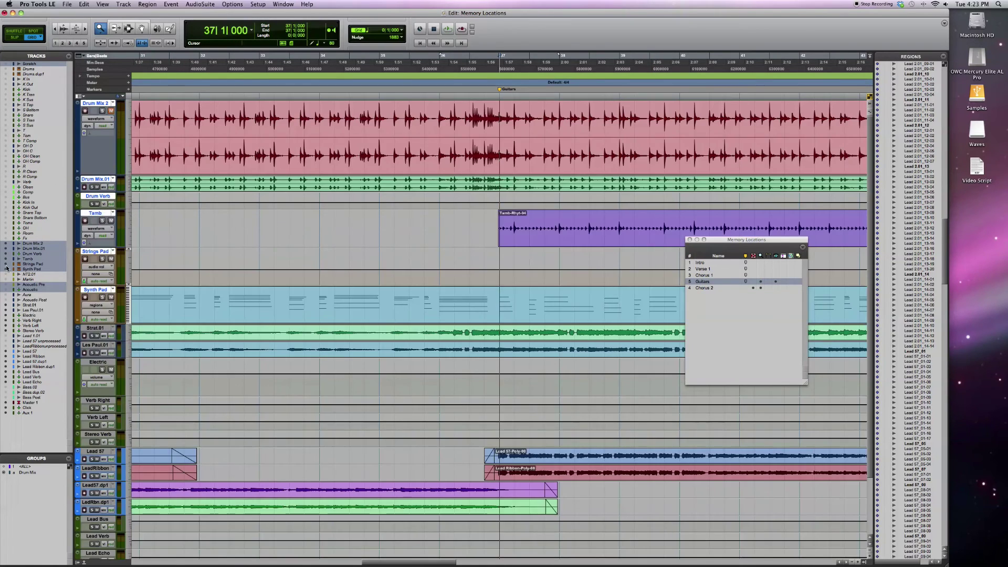
pyautogui.click(6, 290)
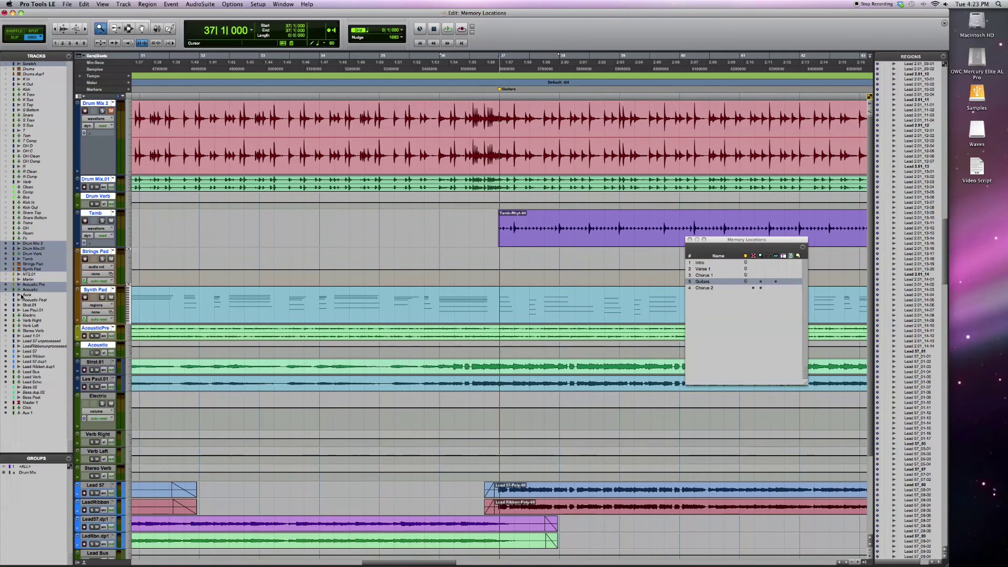
pyautogui.click(706, 289)
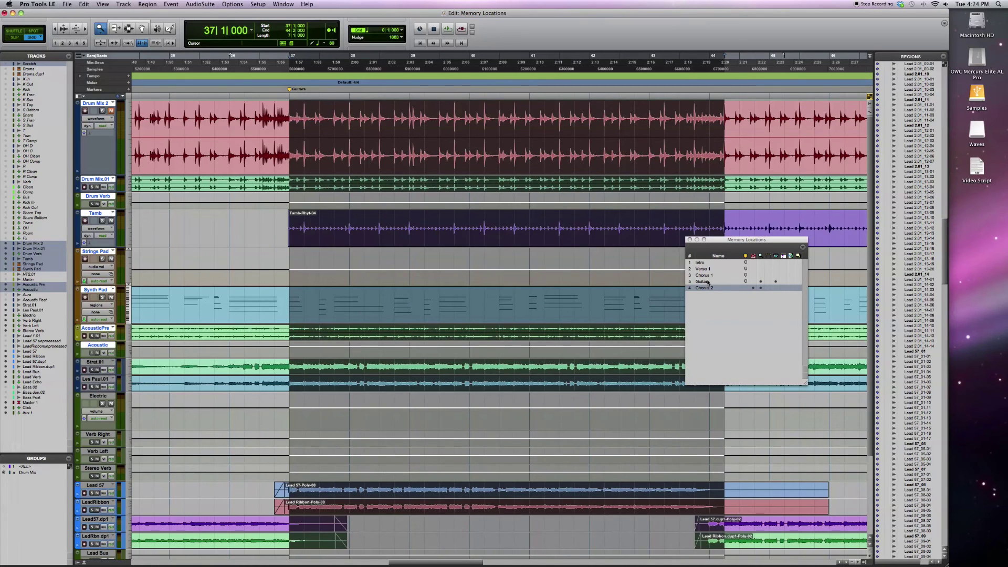
pyautogui.click(708, 283)
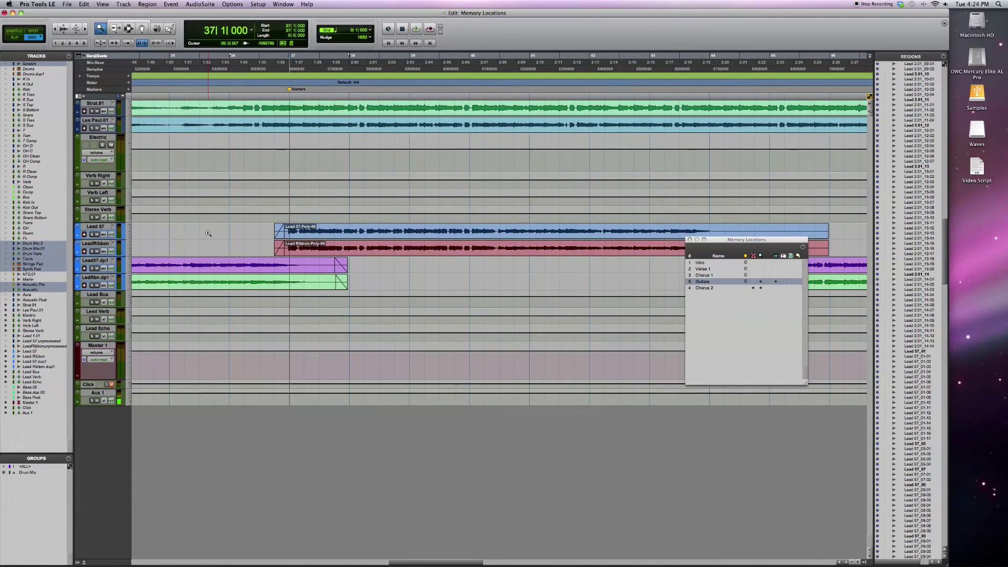